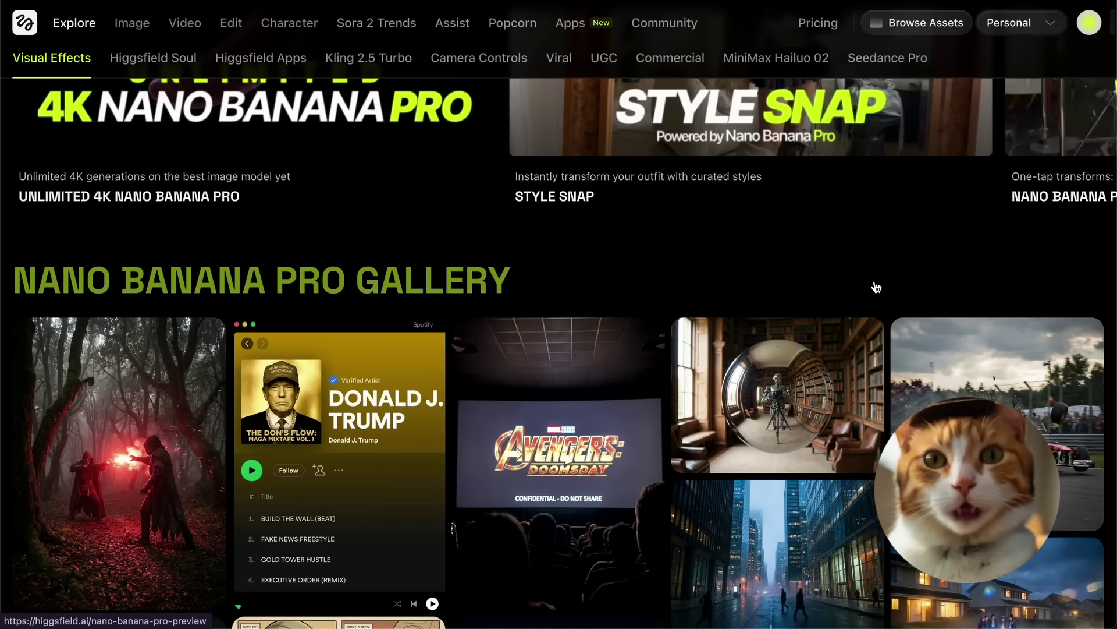
# Step: Open the Unlimited 4K Nano Banana Pro image generator and dismiss its information notice
pyautogui.scroll(-1, 876, 287)
pyautogui.scroll(-5, 876, 287)
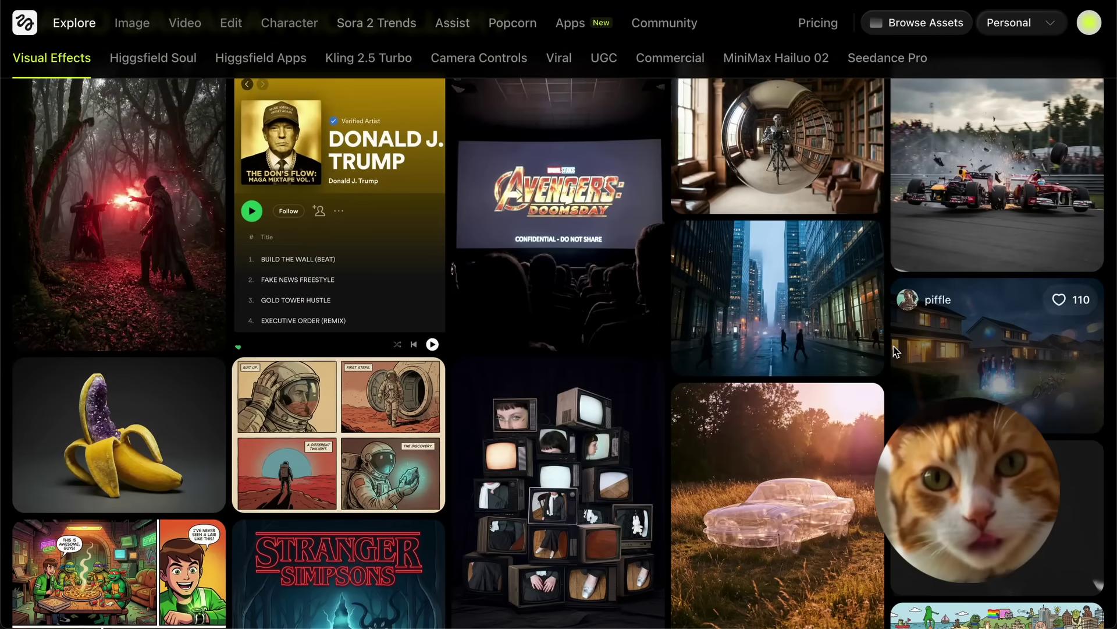
pyautogui.scroll(4, 895, 349)
pyautogui.scroll(-12, 598, 391)
pyautogui.scroll(15, 598, 387)
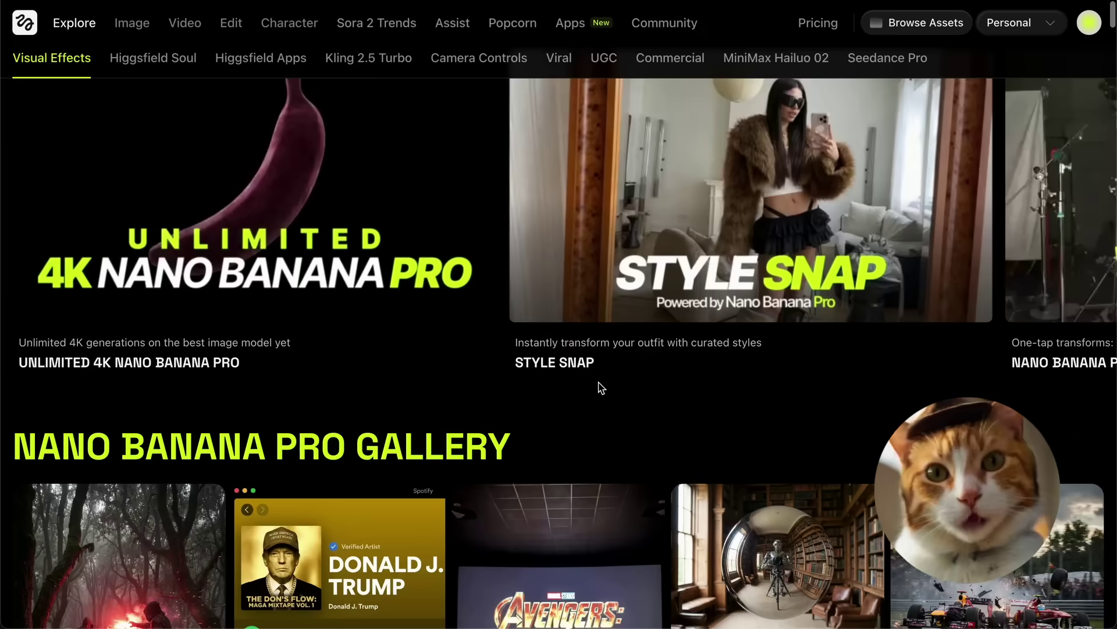
pyautogui.scroll(-5, 599, 389)
pyautogui.scroll(6, 602, 396)
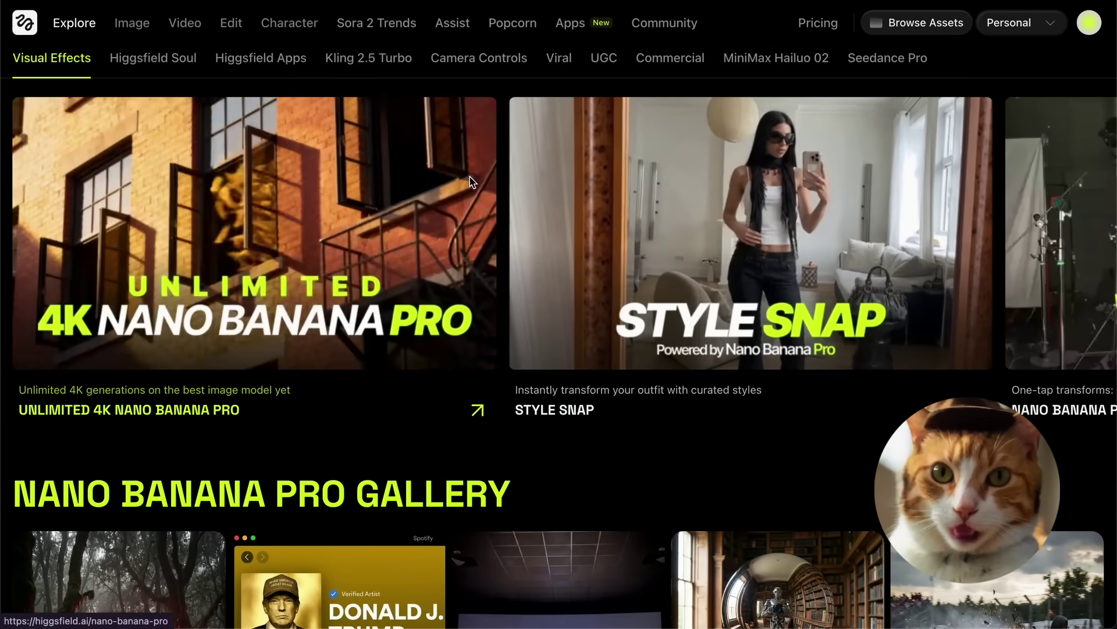
pyautogui.click(458, 254)
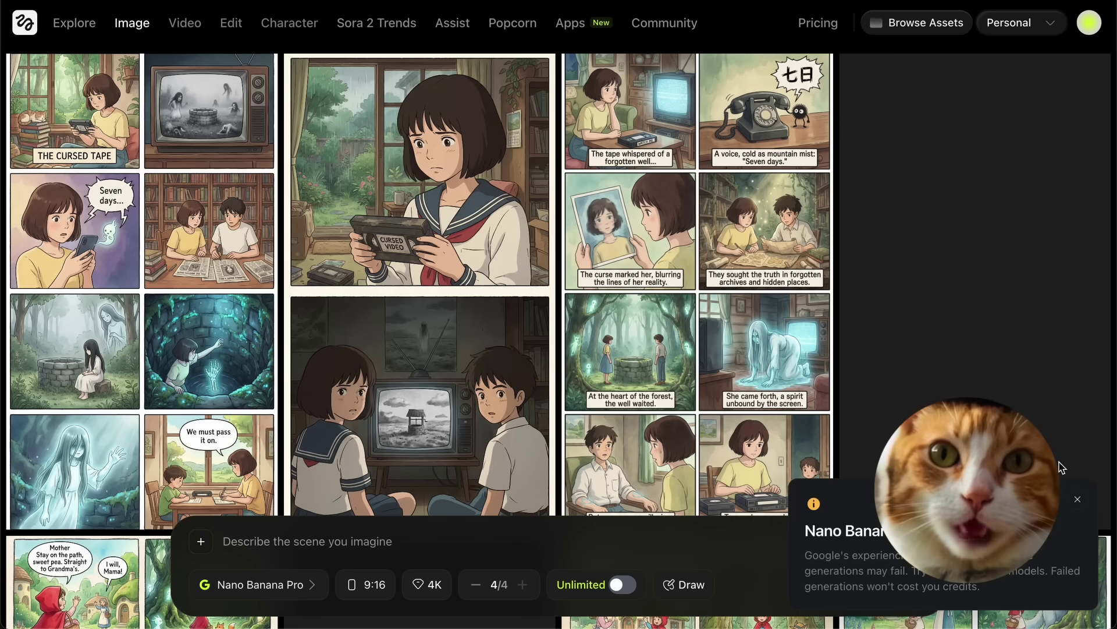
pyautogui.click(1078, 501)
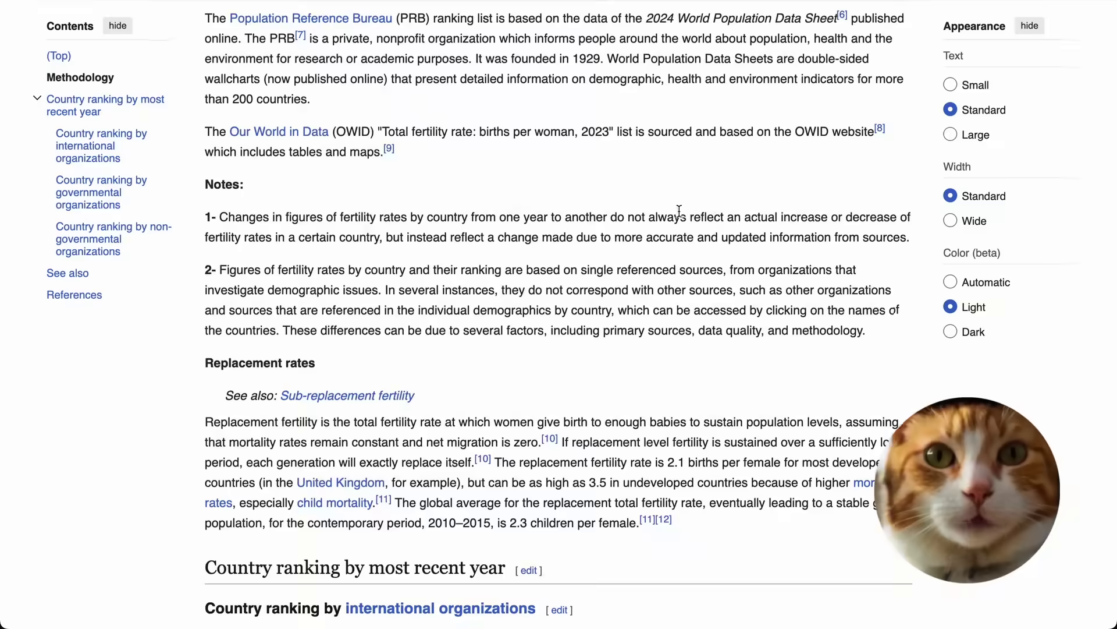
# Step: Select the 2025 UN fertility-rate rows from rank 1, Chad 5.94, through rank 20, Togo 4.07
pyautogui.scroll(15, 679, 211)
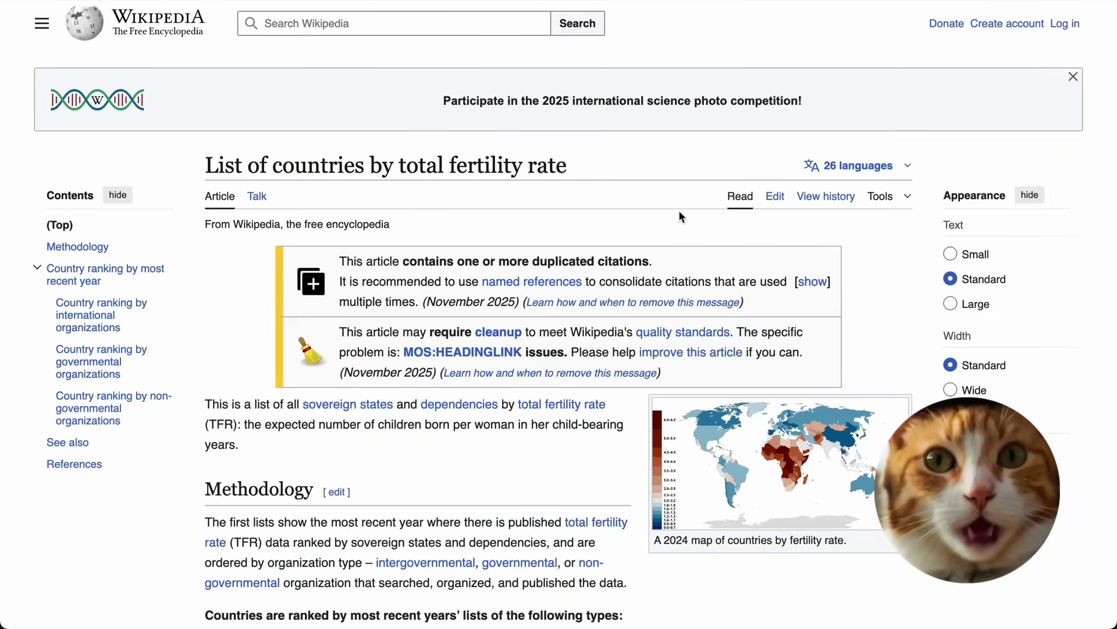
pyautogui.scroll(-15, 696, 301)
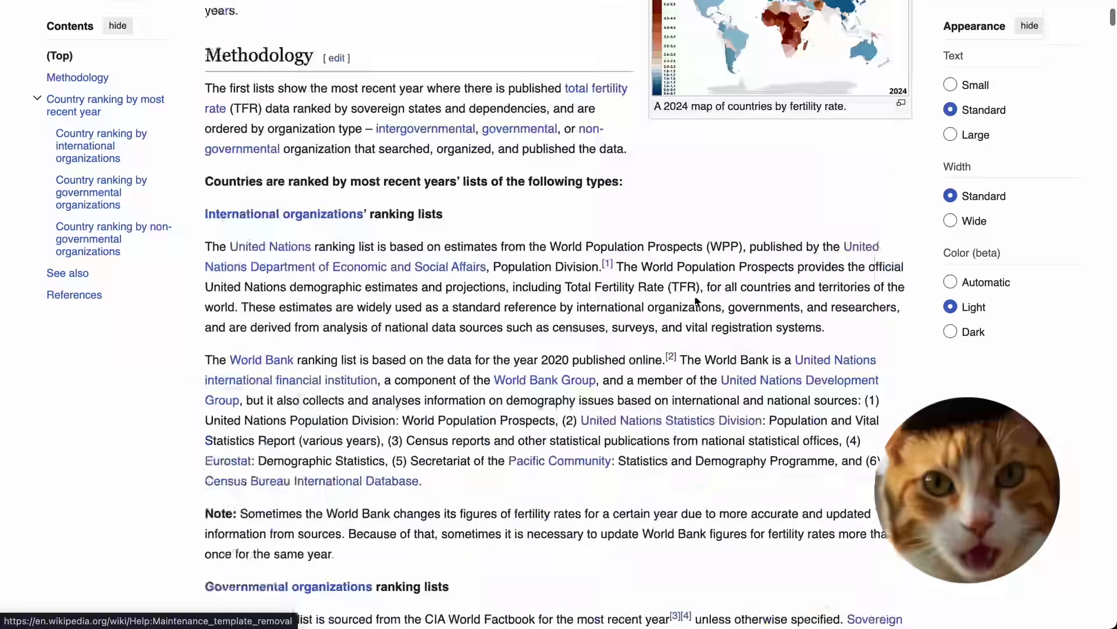
pyautogui.scroll(3, 694, 295)
pyautogui.moveTo(215, 265); pyautogui.dragTo(376, 431)
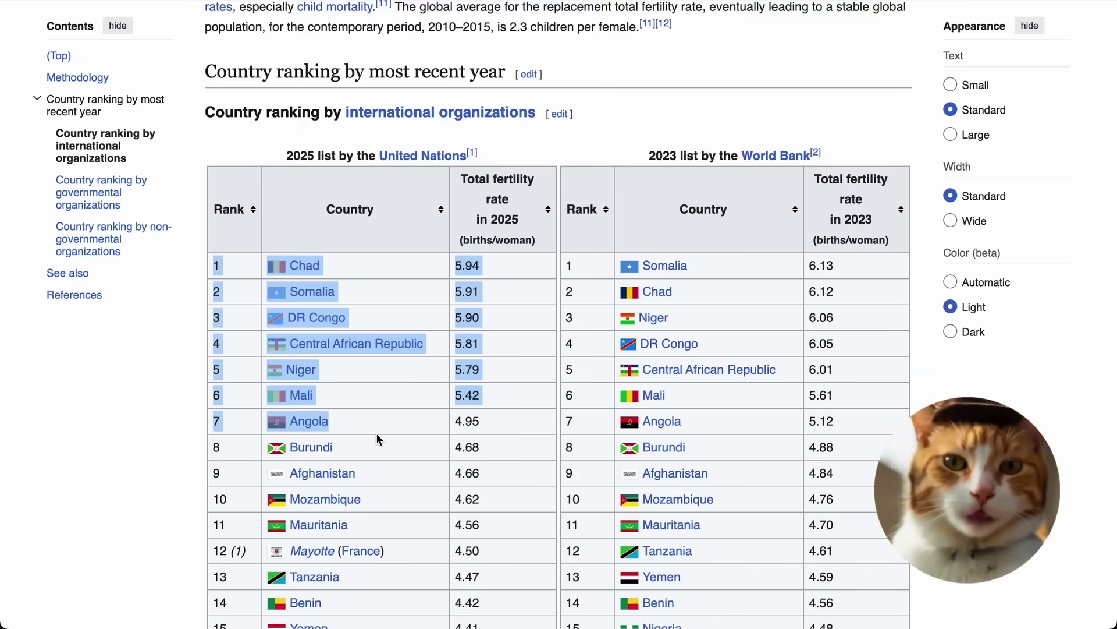
pyautogui.scroll(-10, 375, 432)
pyautogui.scroll(2, 376, 432)
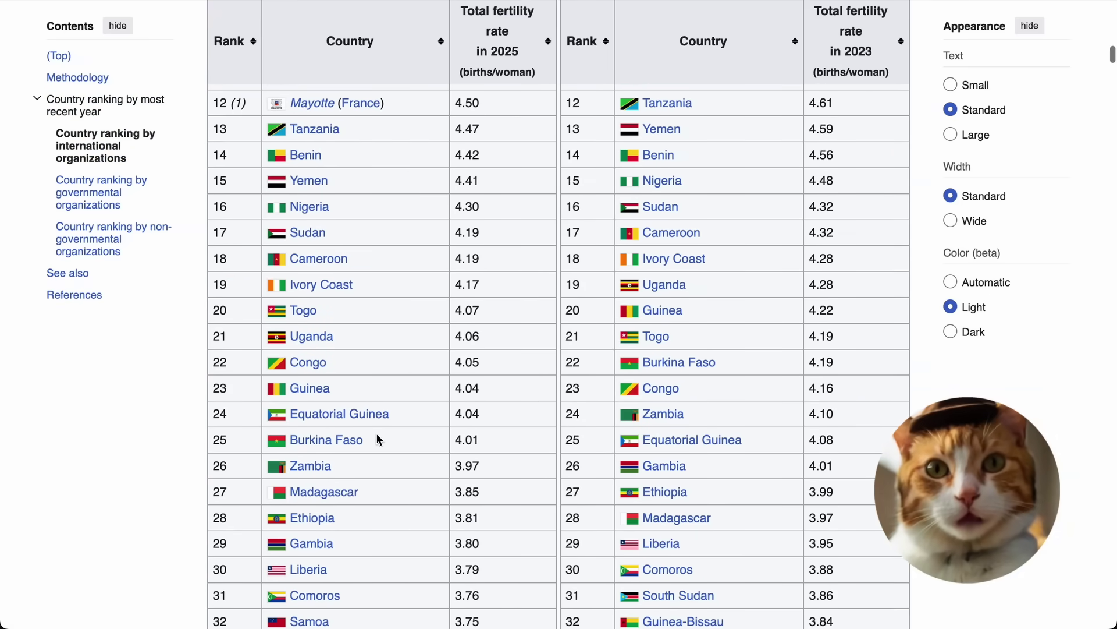
pyautogui.keyDown('shift'); pyautogui.click(493, 309); pyautogui.keyUp('shift')
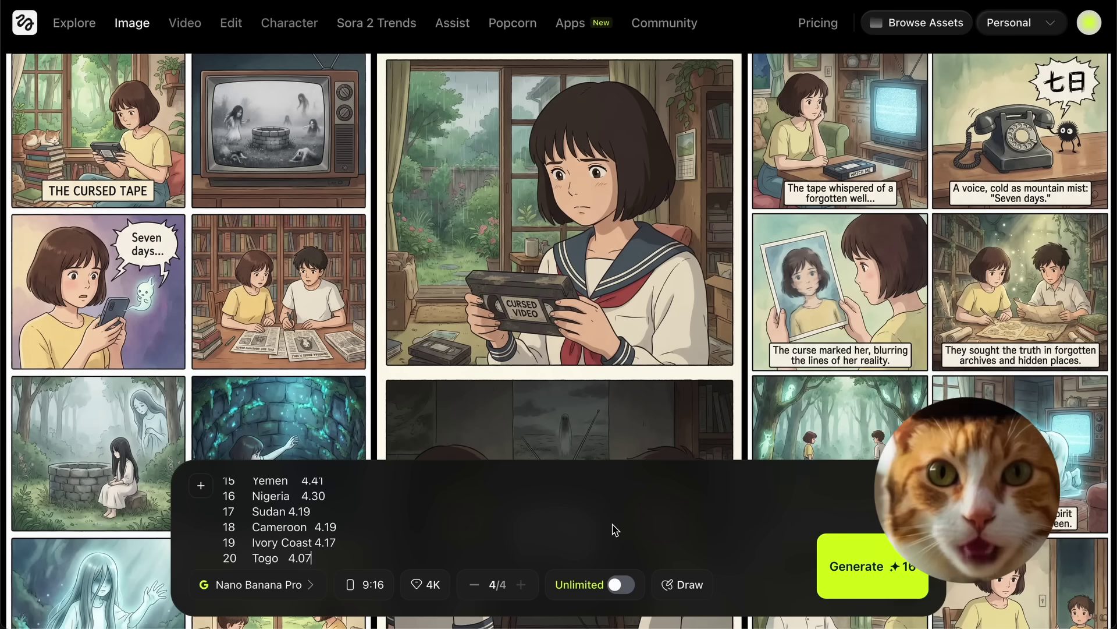
pyautogui.scroll(5, 611, 528)
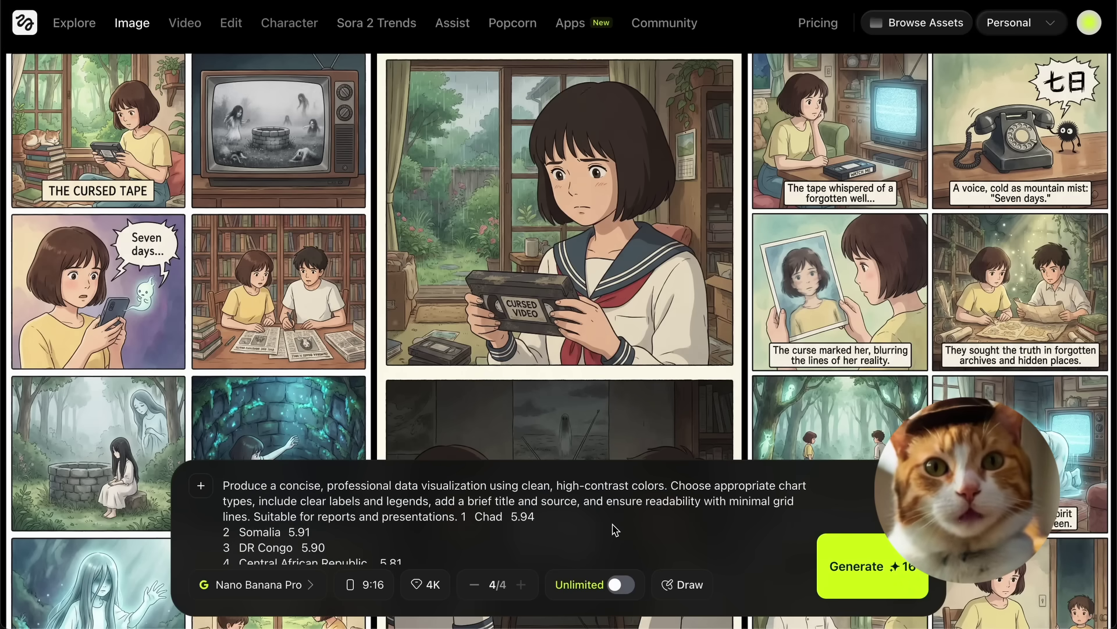
# Step: Set output quality to 1K and generate the fertility-rate bar charts from the pasted data
pyautogui.click(364, 584)
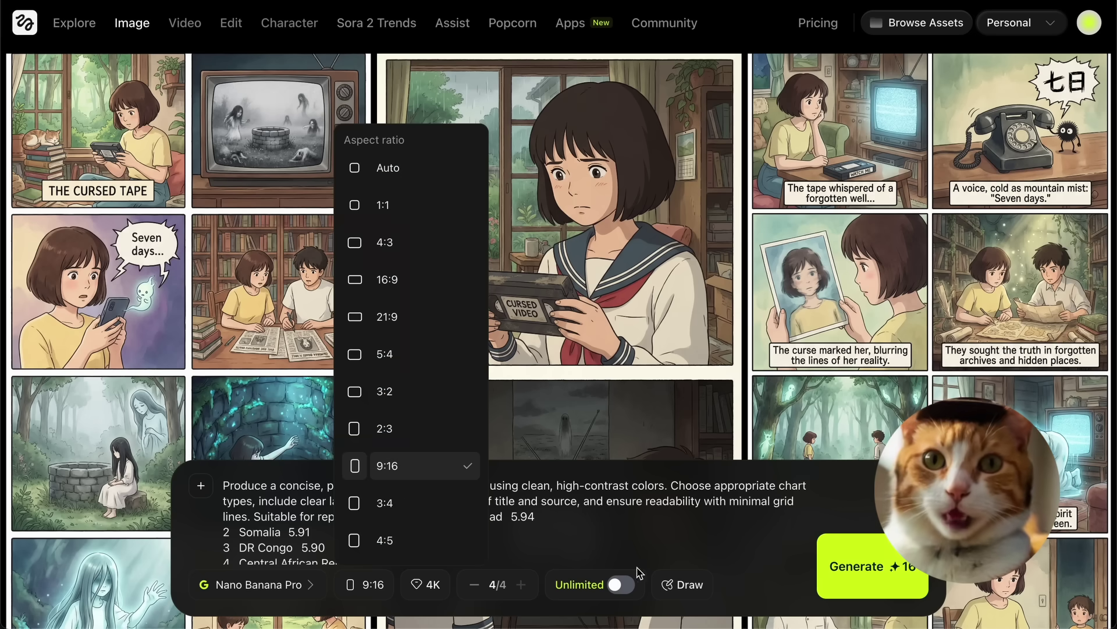
pyautogui.click(426, 584)
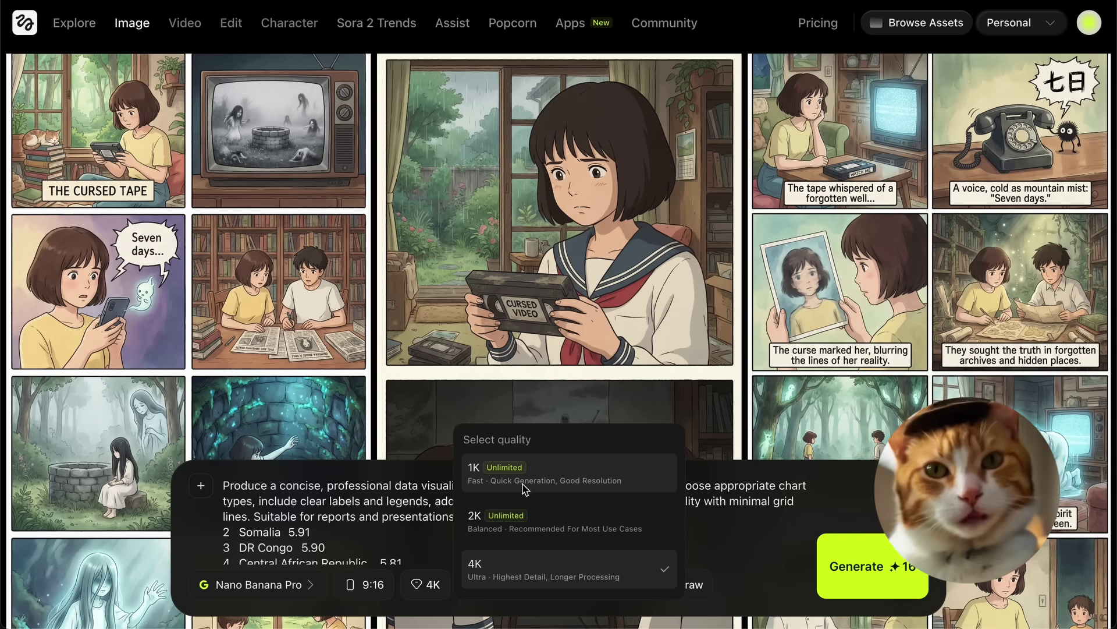
pyautogui.click(592, 490)
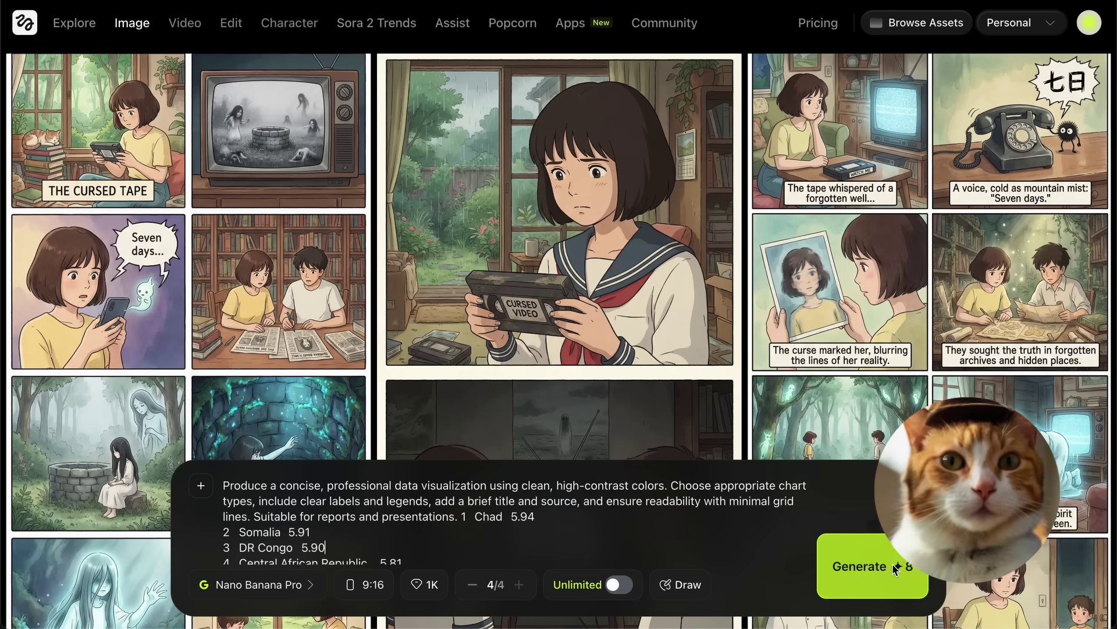
pyautogui.click(897, 569)
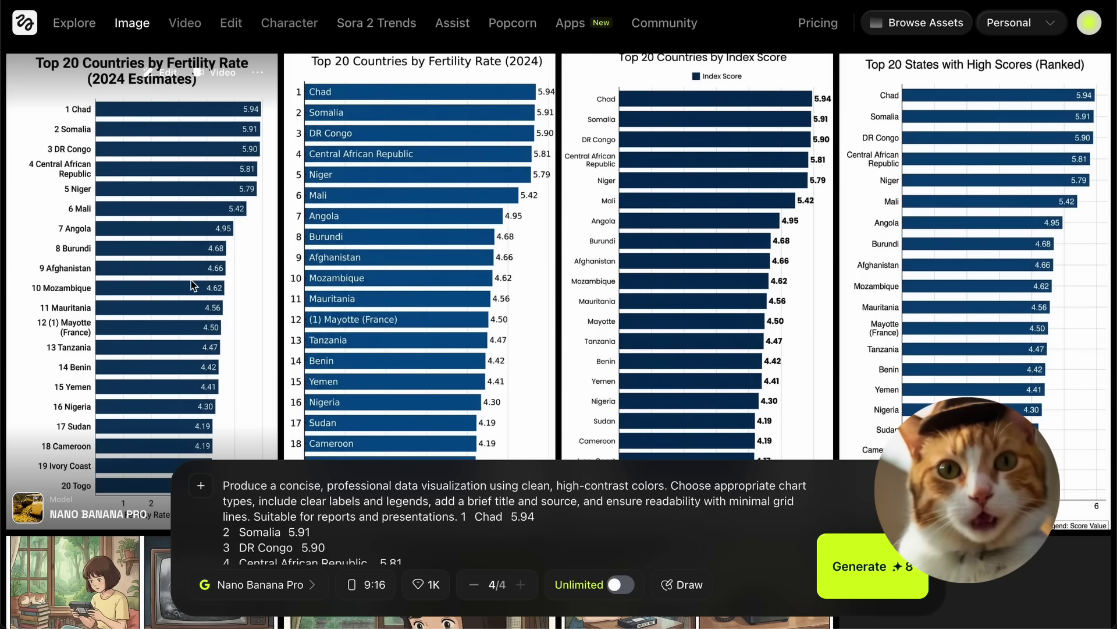
# Step: Preview the first fertility-rate bar chart at full size, then close the viewer
pyautogui.click(236, 271)
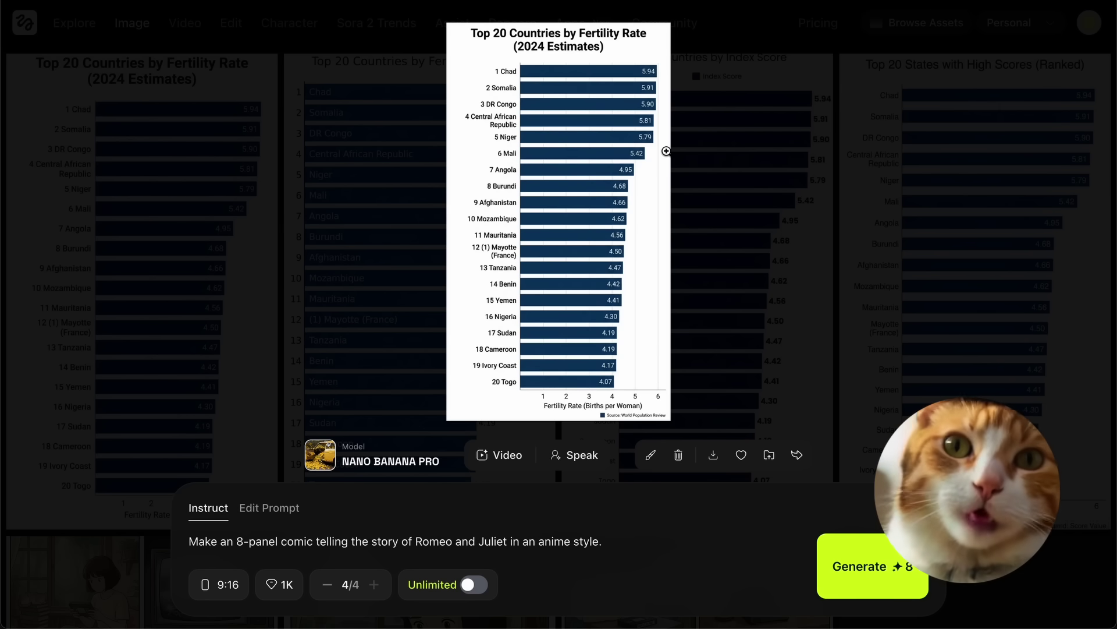
pyautogui.click(873, 302)
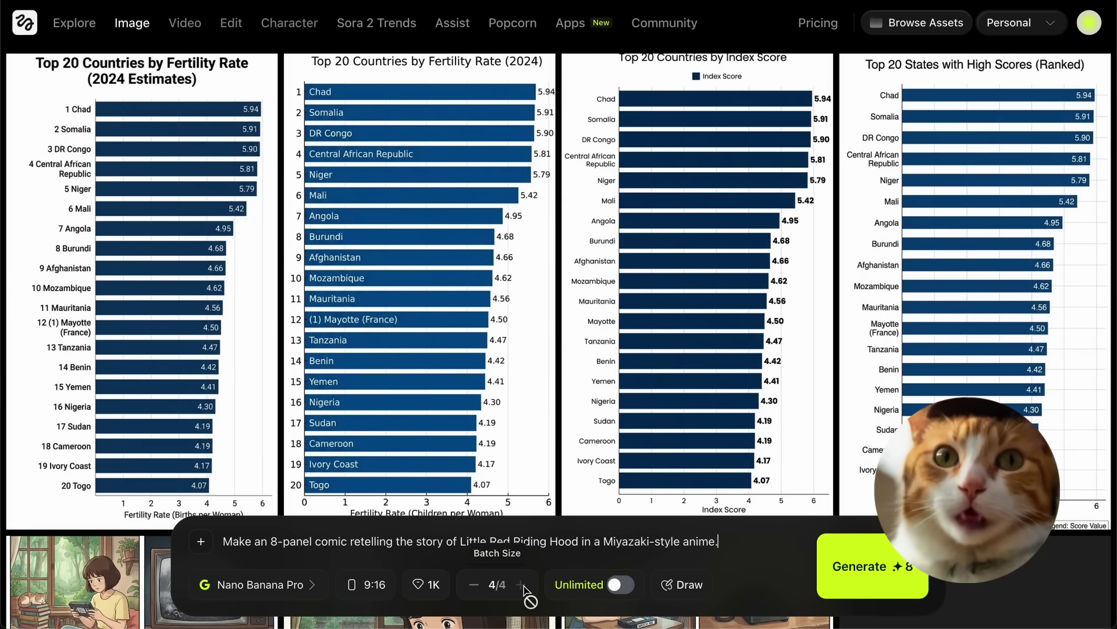
# Step: Raise output quality back to 4K and generate the Little Red Riding Hood comic pages
pyautogui.click(426, 589)
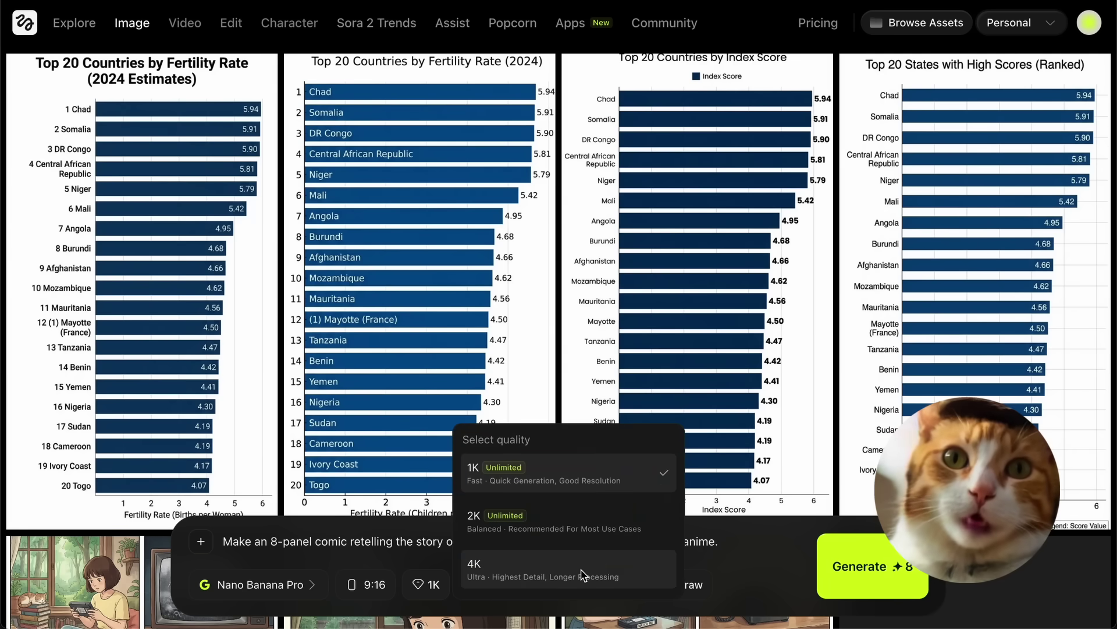
pyautogui.click(607, 569)
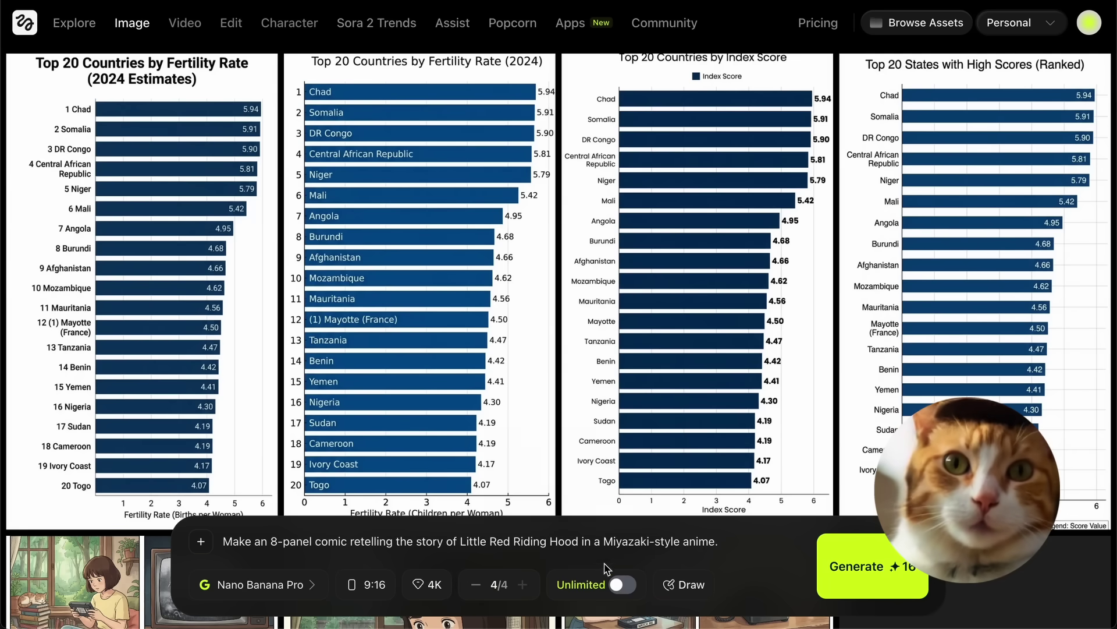
pyautogui.click(886, 557)
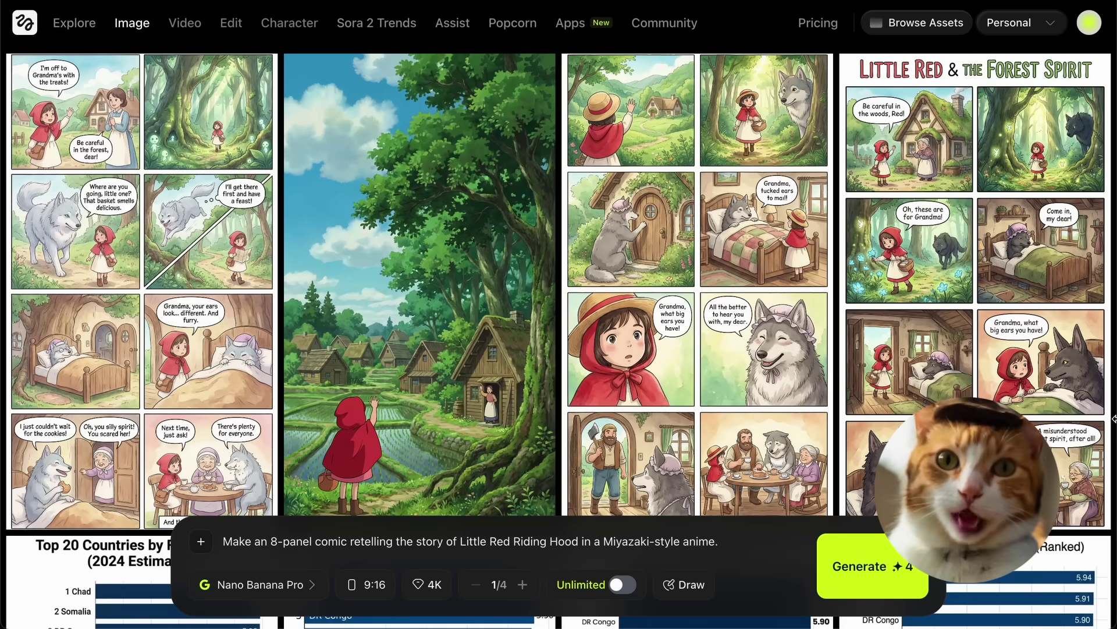
pyautogui.moveTo(1073, 344)
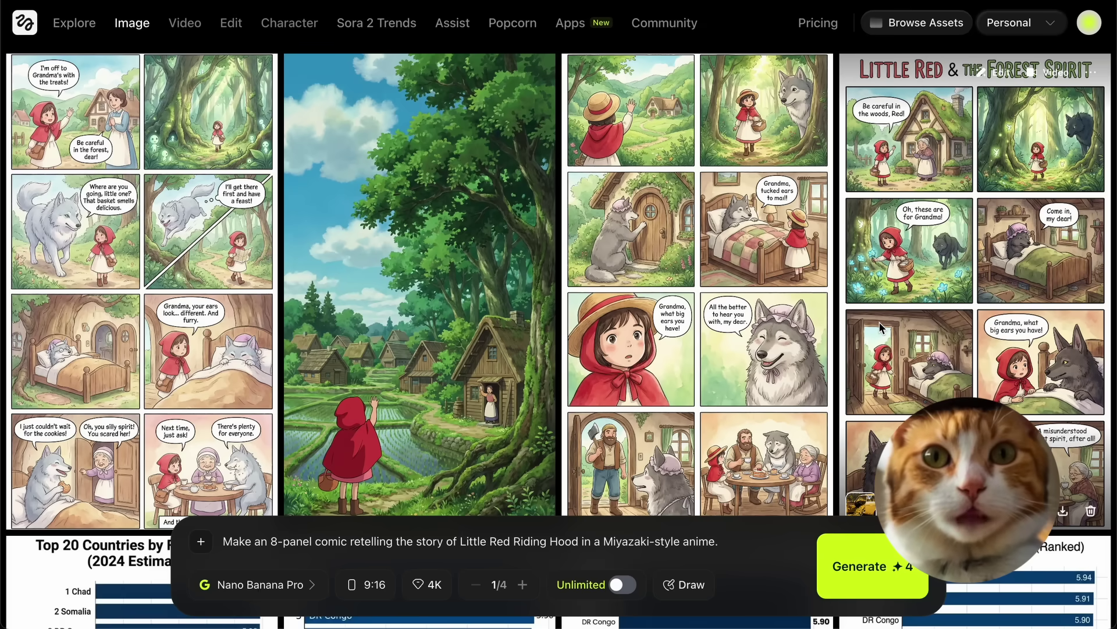
pyautogui.moveTo(499, 244)
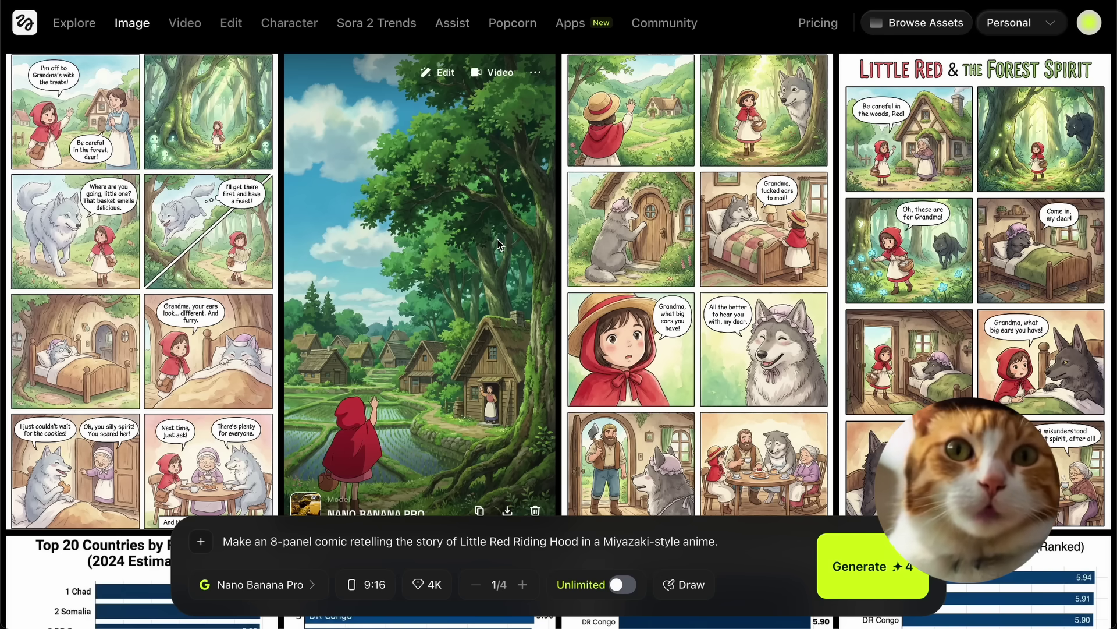
pyautogui.moveTo(798, 225)
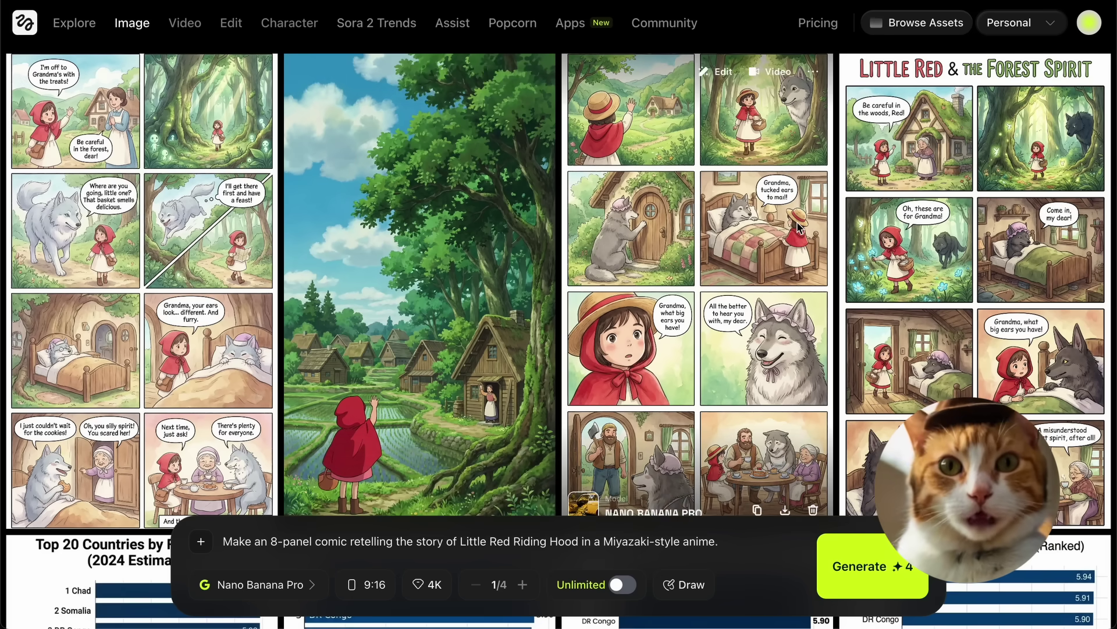
pyautogui.click(798, 225)
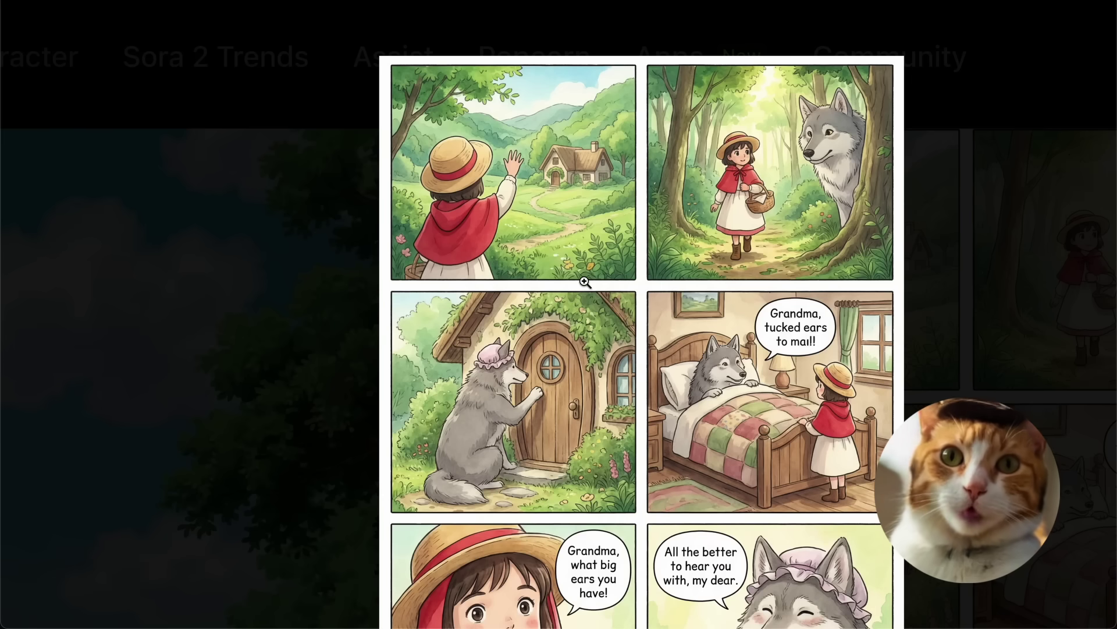
pyautogui.scroll(-1, 585, 282)
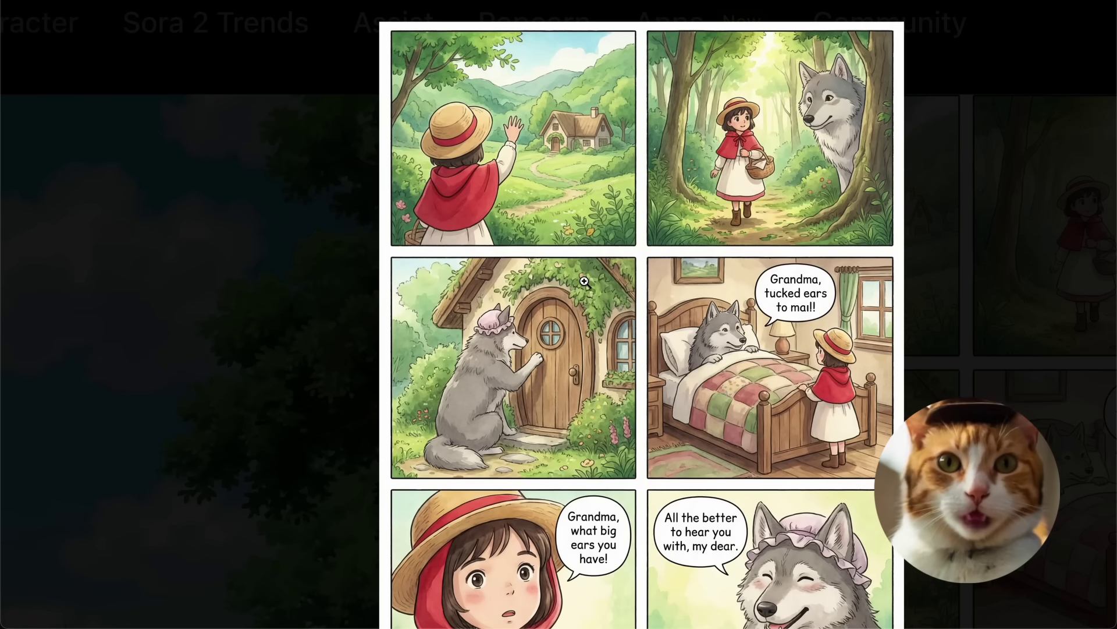
pyautogui.scroll(-2, 674, 269)
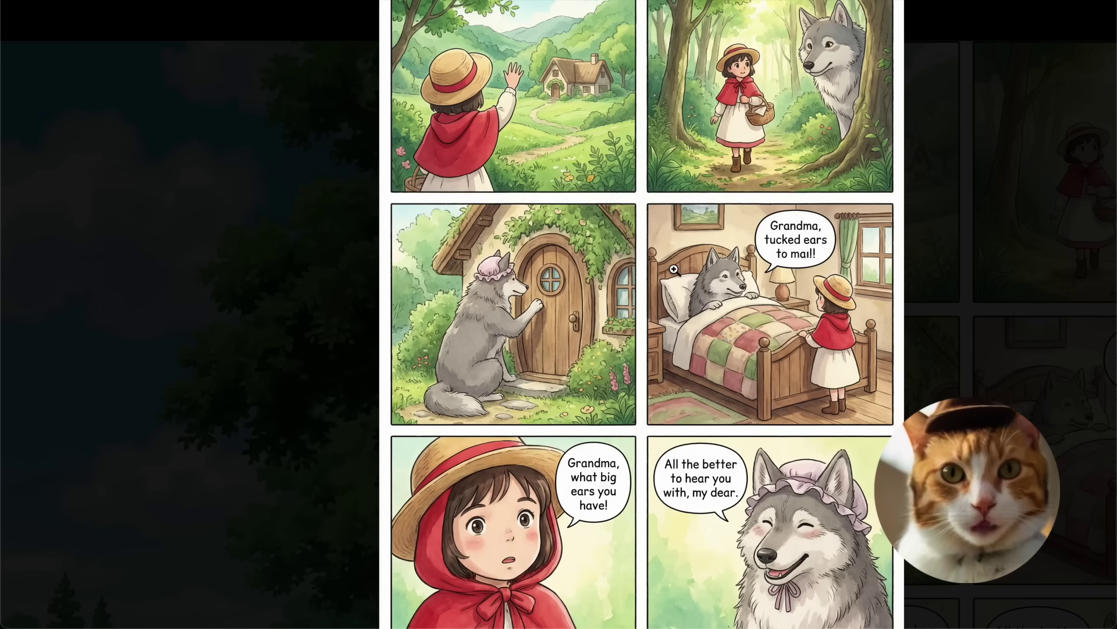
pyautogui.scroll(-1, 674, 269)
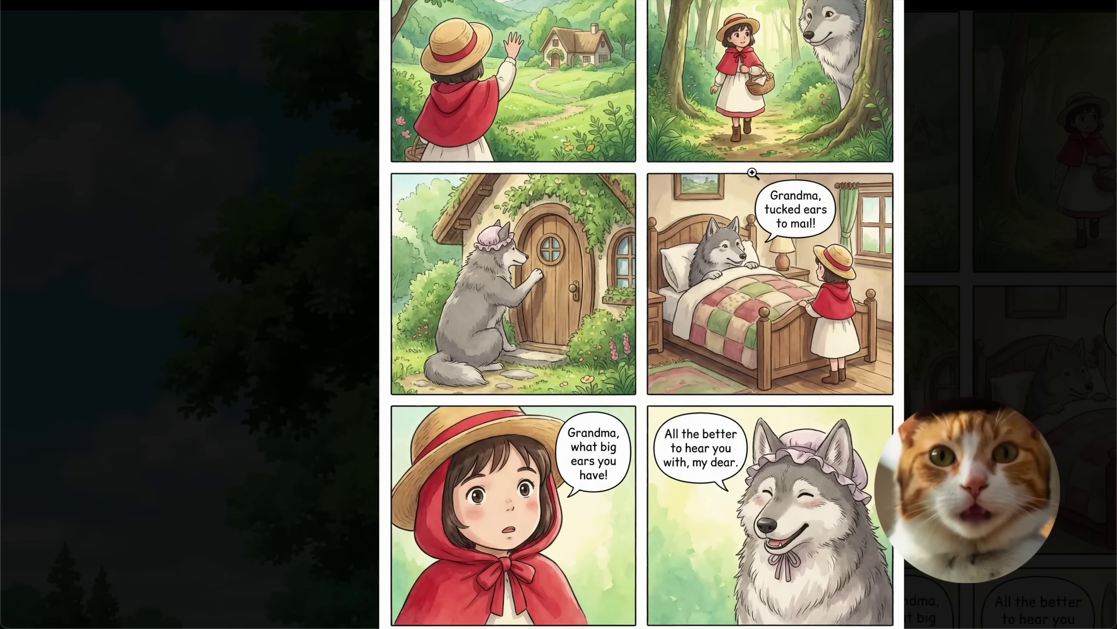
pyautogui.scroll(-1, 750, 172)
pyautogui.scroll(2, 751, 172)
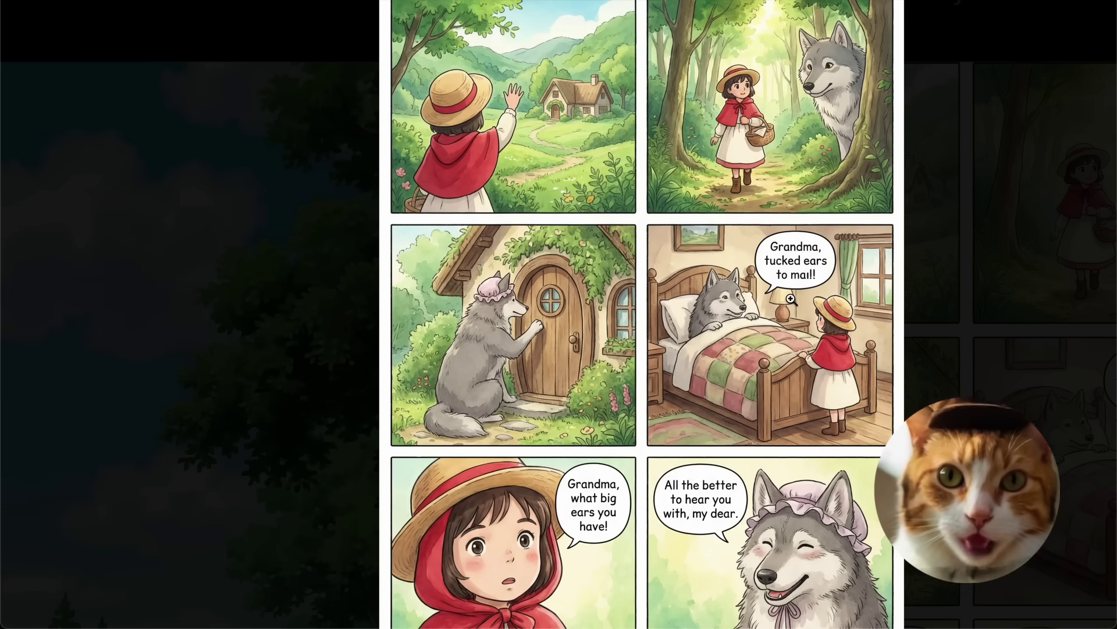
pyautogui.scroll(-8, 791, 298)
pyautogui.scroll(9, 791, 299)
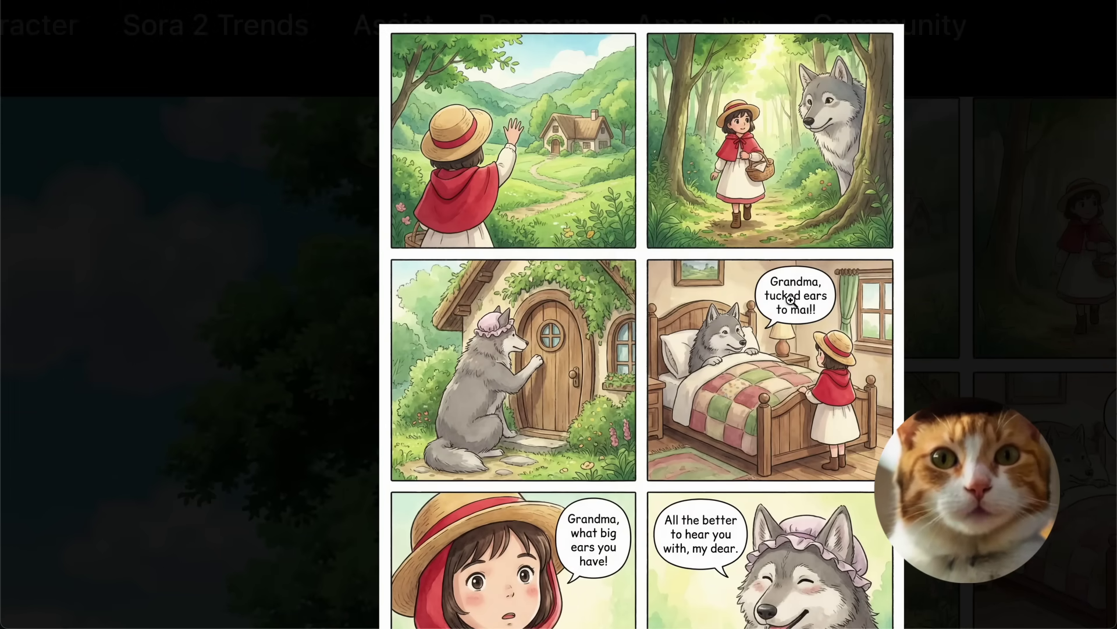
pyautogui.scroll(-2, 781, 421)
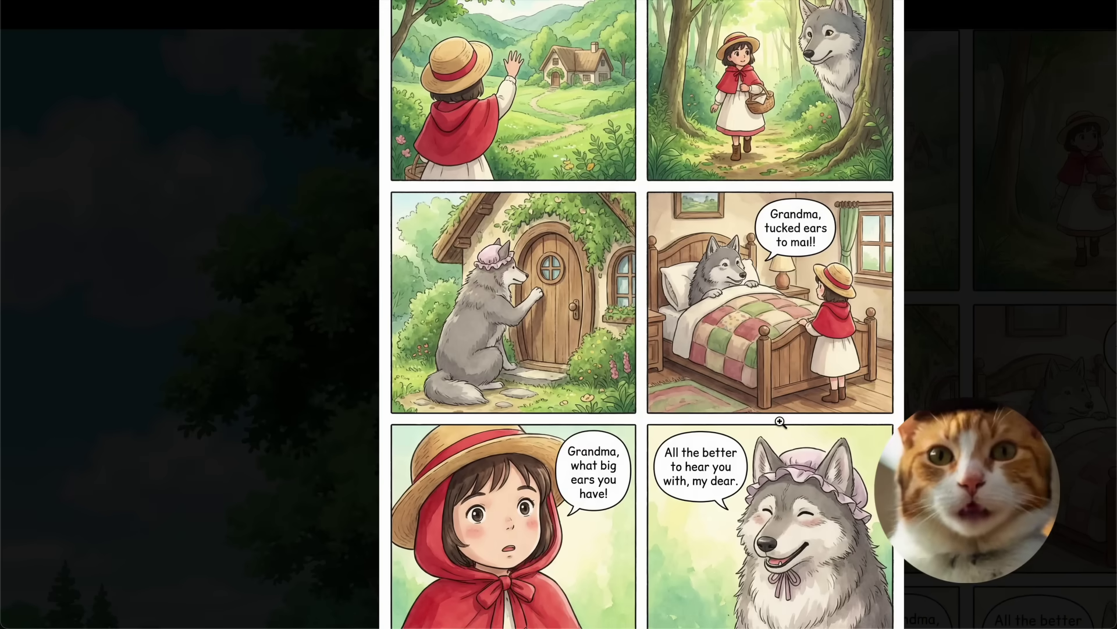
pyautogui.scroll(-1, 780, 421)
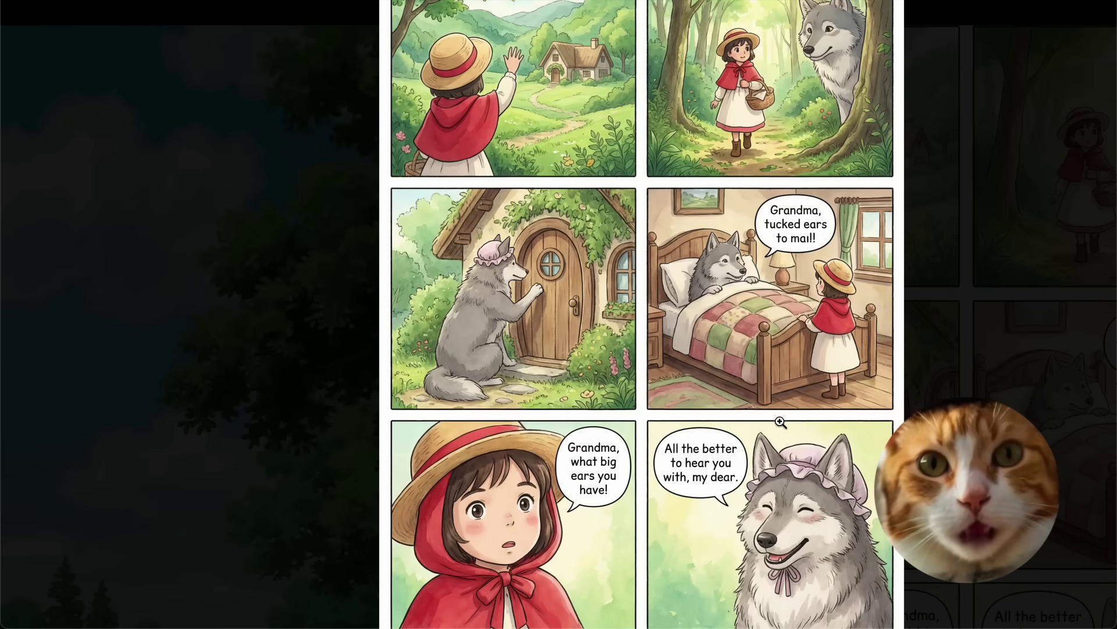
pyautogui.scroll(-5, 781, 421)
pyautogui.scroll(-5, 781, 421)
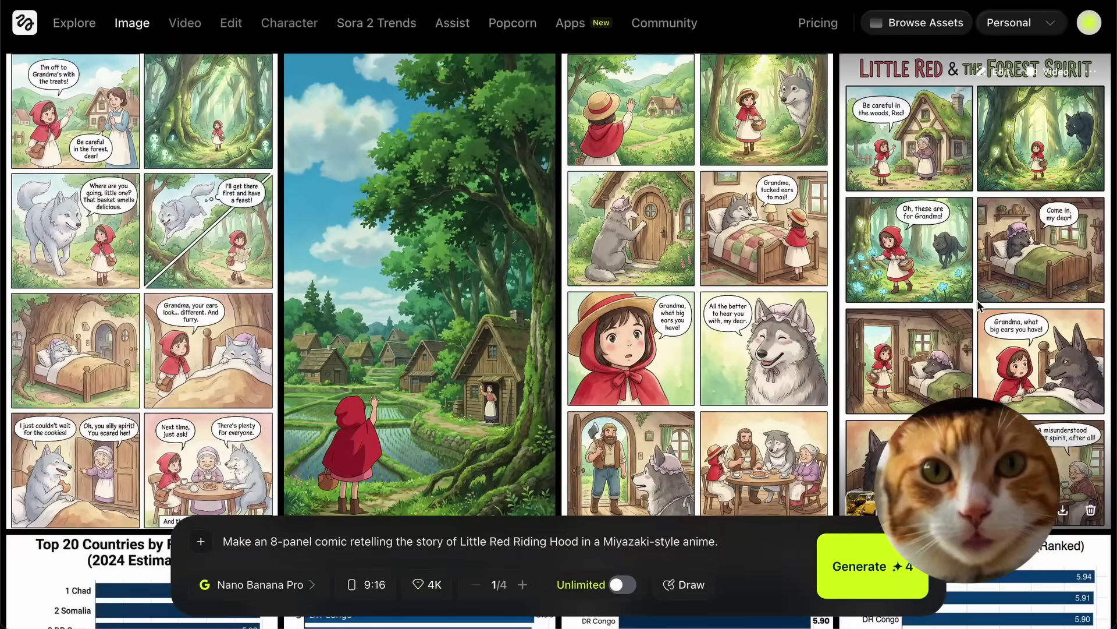
pyautogui.click(980, 306)
pyautogui.click(639, 189)
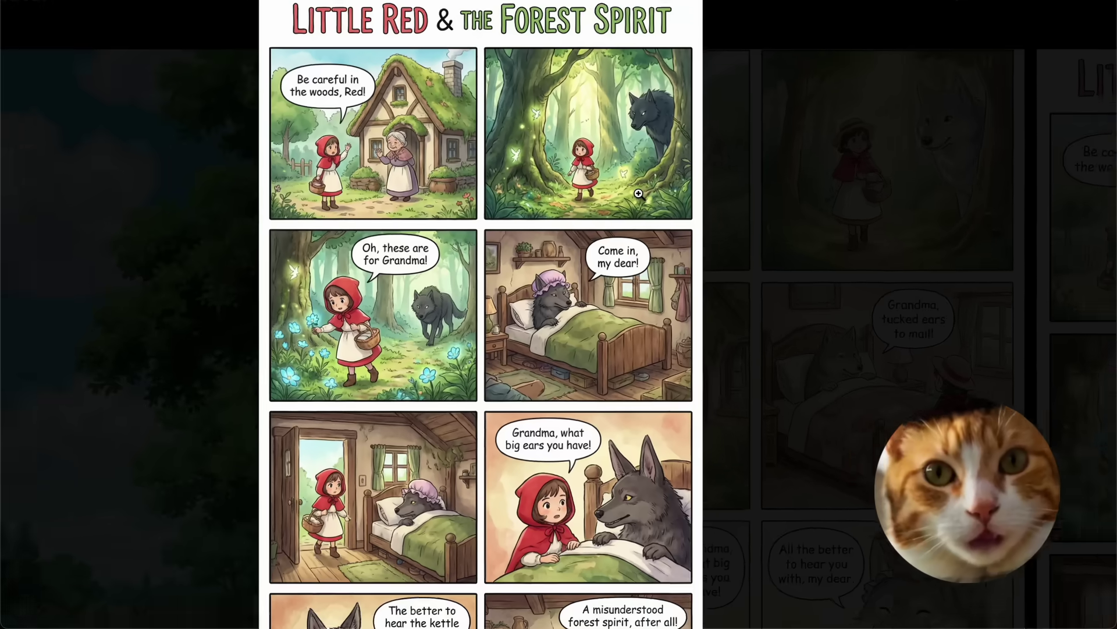
pyautogui.scroll(-1, 639, 192)
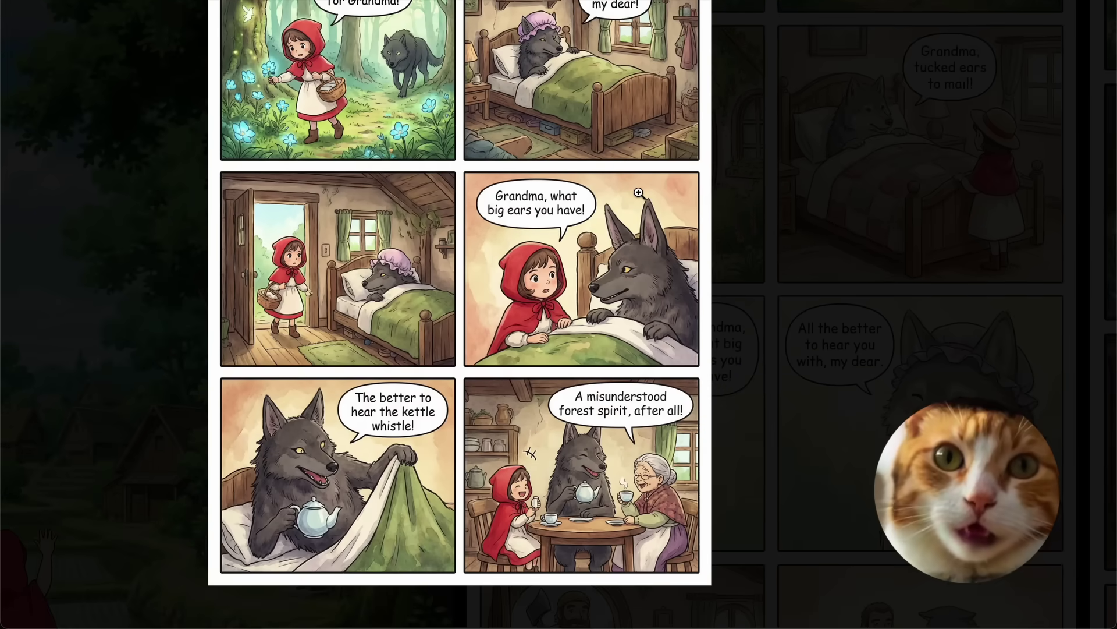
pyautogui.scroll(-2, 634, 278)
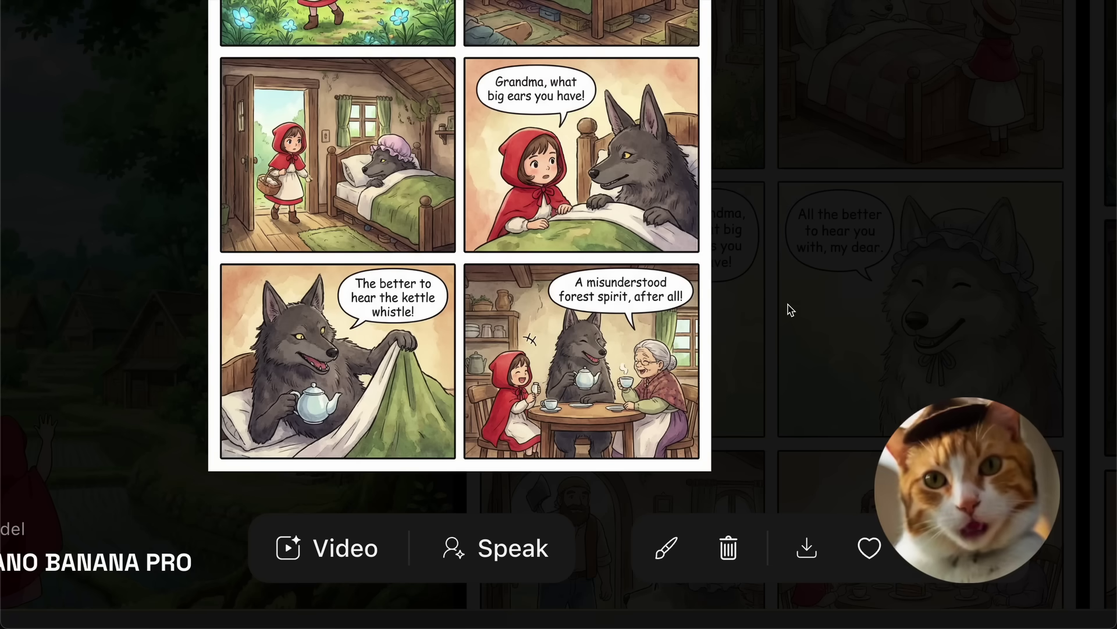
pyautogui.click(820, 353)
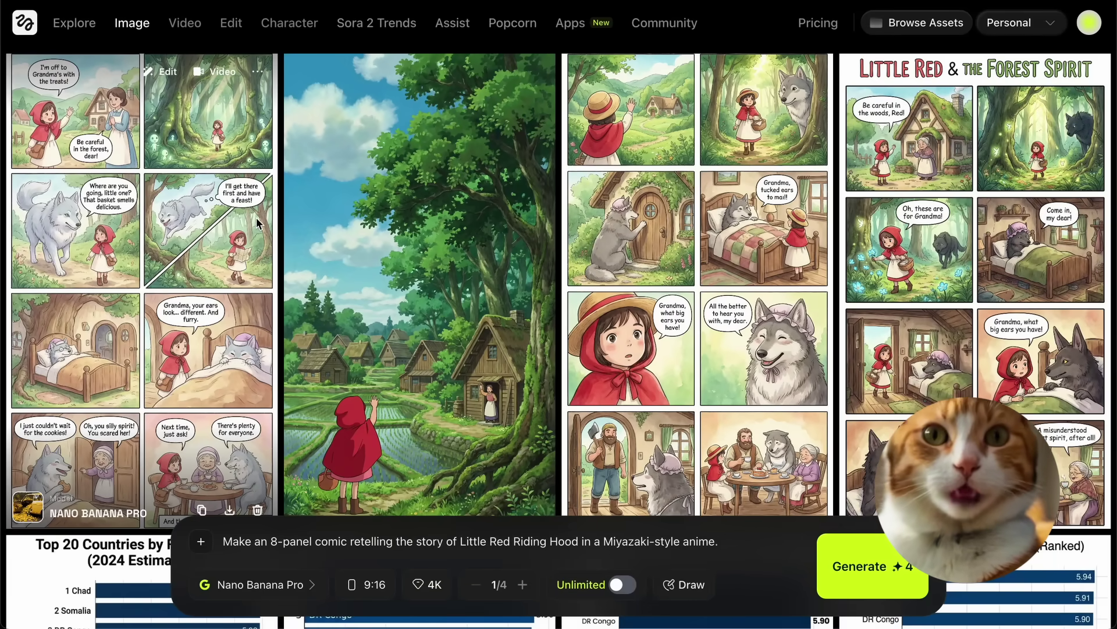
pyautogui.scroll(-2, 258, 223)
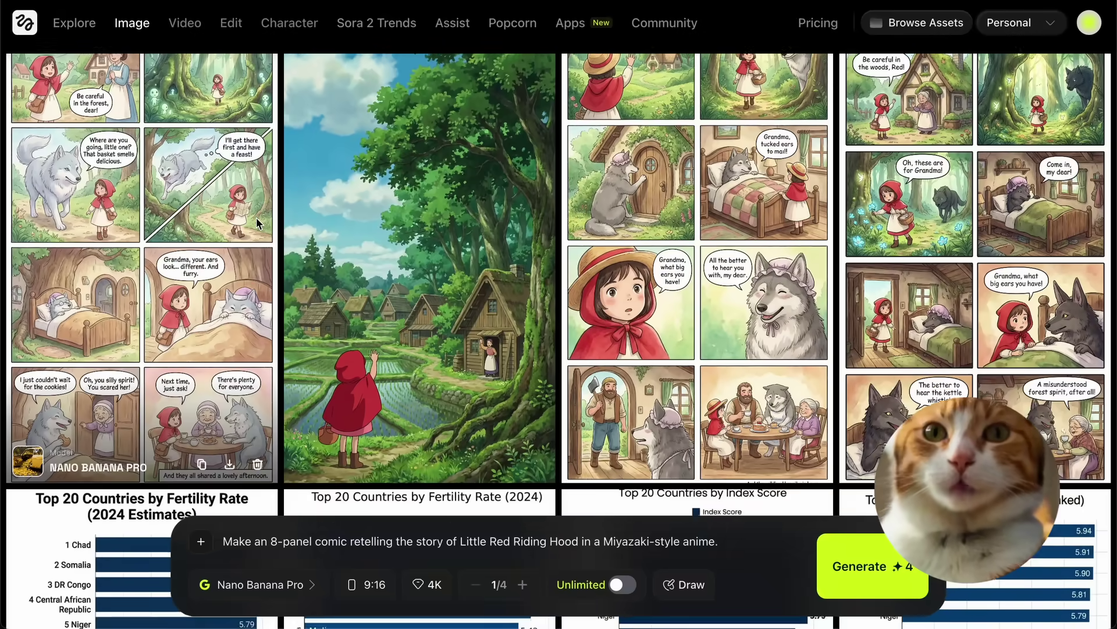
pyautogui.scroll(1, 257, 223)
pyautogui.scroll(1, 258, 223)
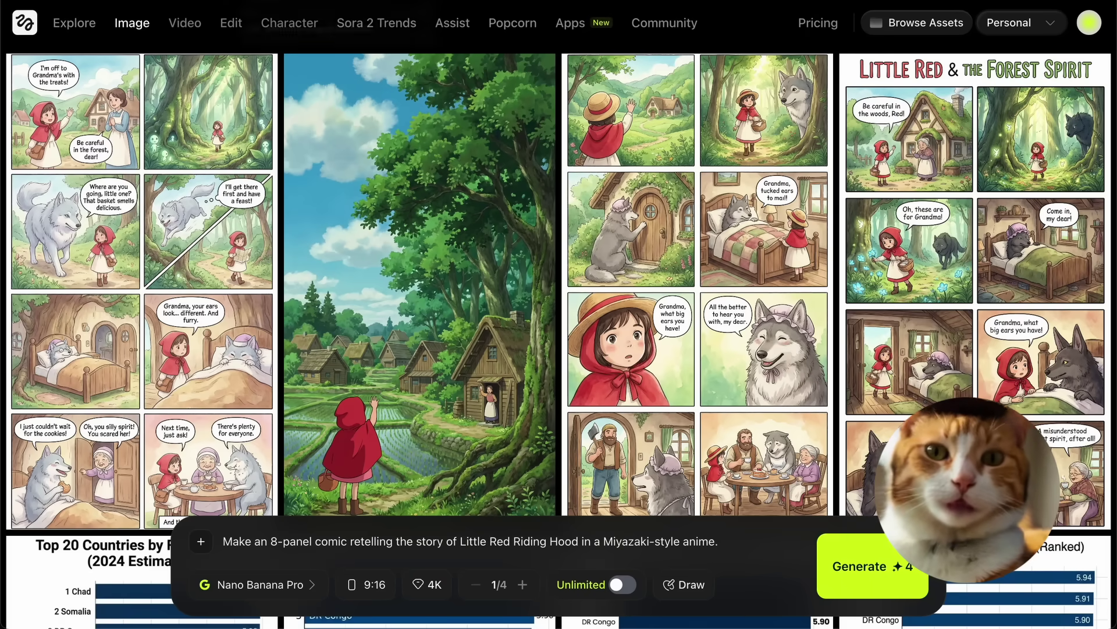
# Step: Paste the presentation-slide prompt over the comic prompt, with 16:9 aspect ratio and 1K quality
pyautogui.hotkey('ctrl', 'a')
pyautogui.write('I need you to create a stylish presentation slide using the information and image provided below.')
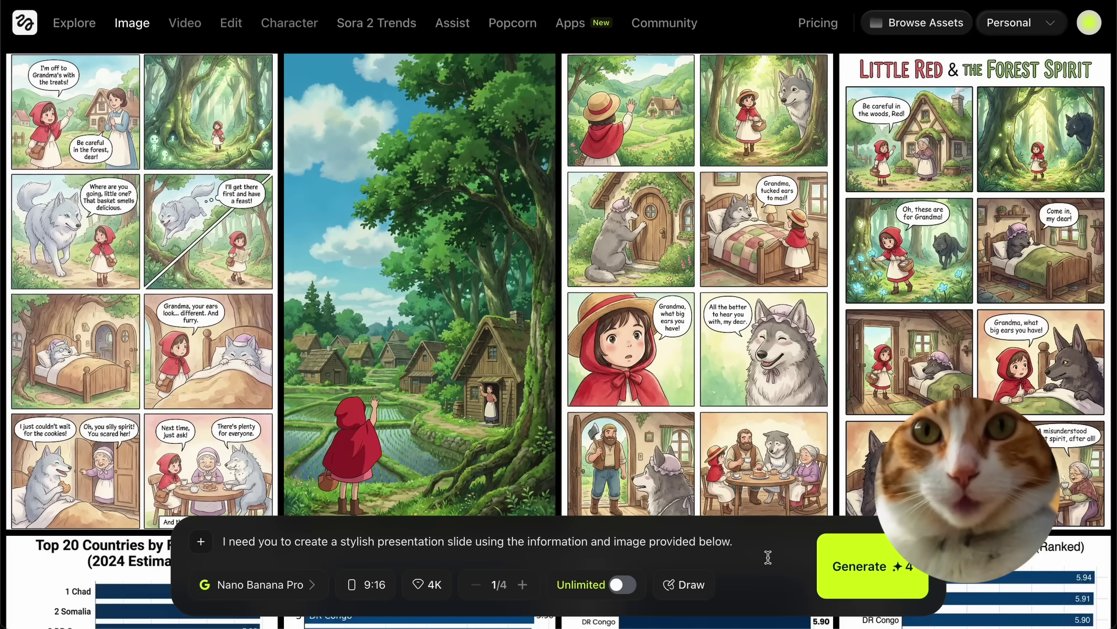
pyautogui.click(365, 584)
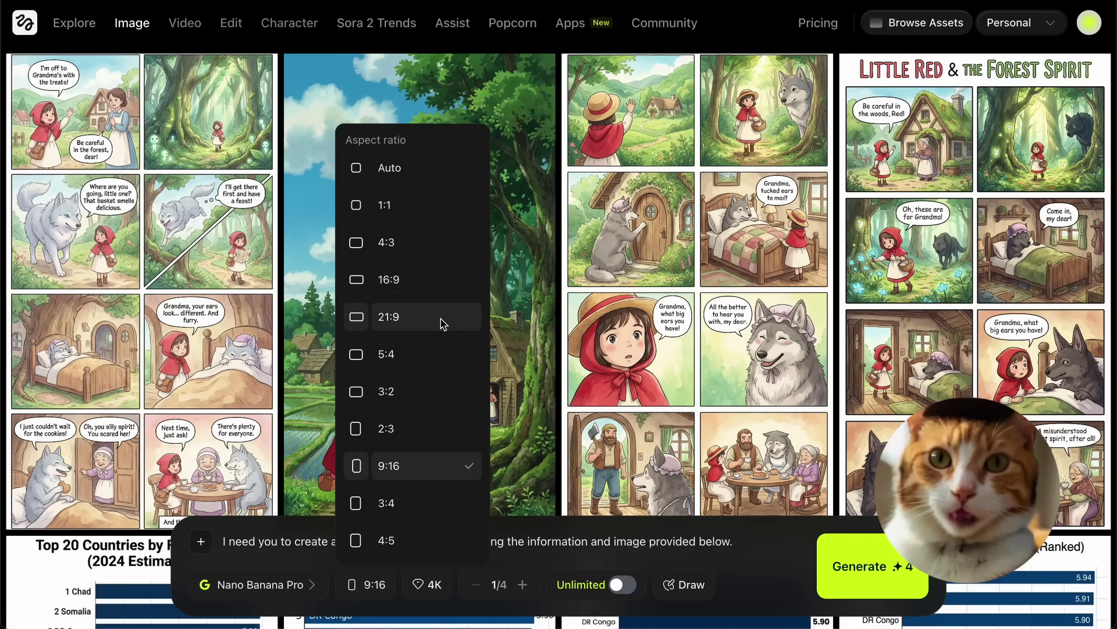
pyautogui.click(445, 291)
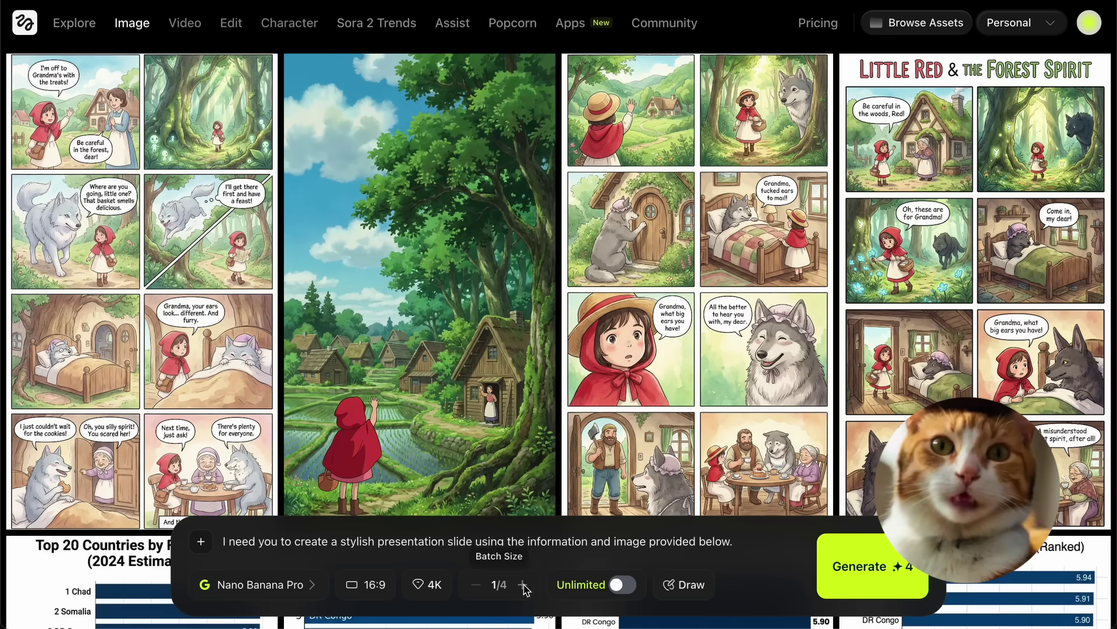
pyautogui.click(429, 584)
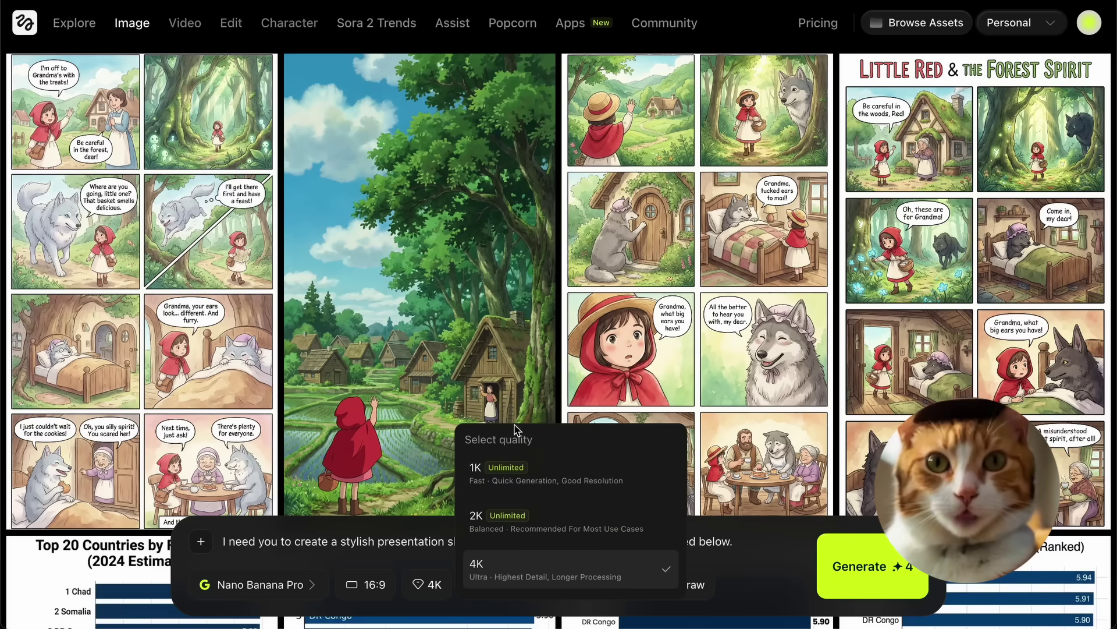
pyautogui.click(584, 475)
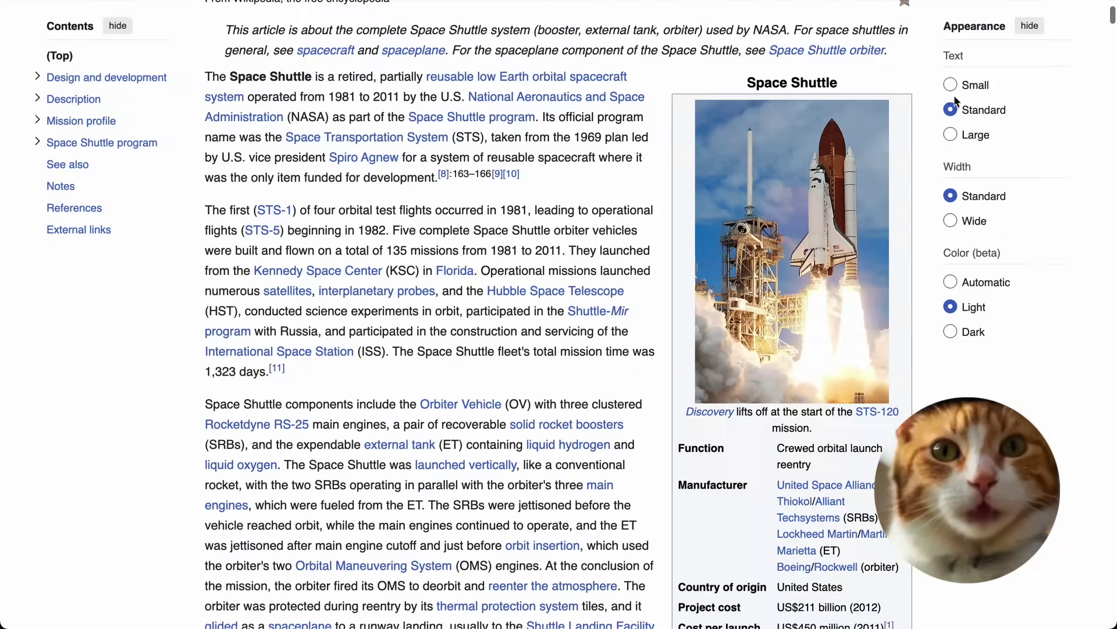
# Step: Add the copied shuttle infobox details under the prompt and generate the Space Shuttle slide
pyautogui.scroll(1, 674, 332)
pyautogui.scroll(-4, 674, 326)
pyautogui.moveTo(678, 214); pyautogui.dragTo(904, 396)
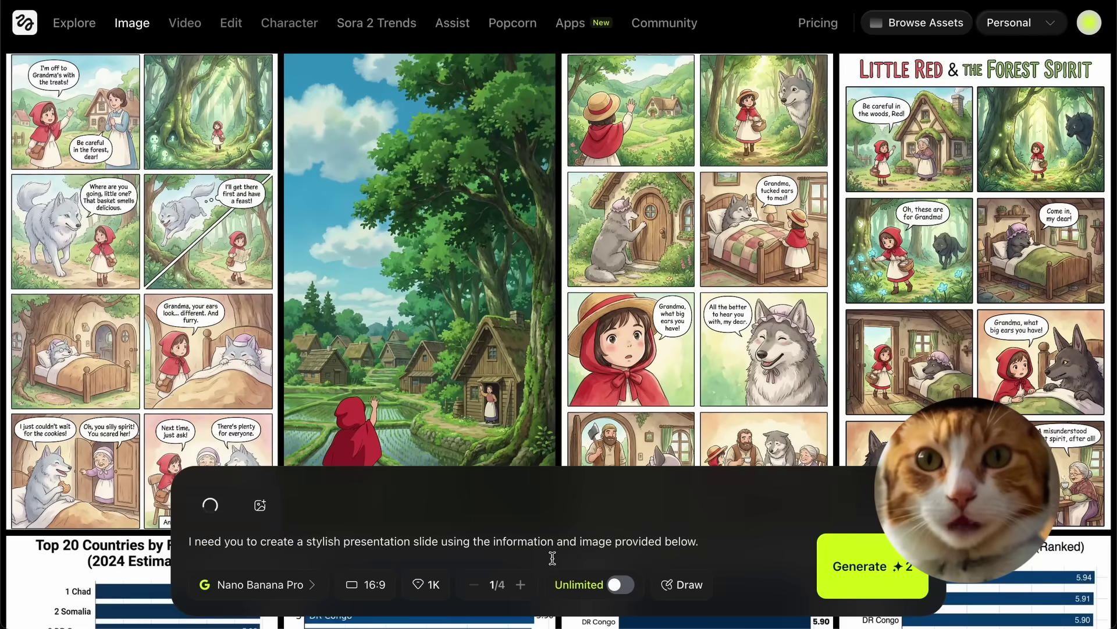
pyautogui.press('super+v')
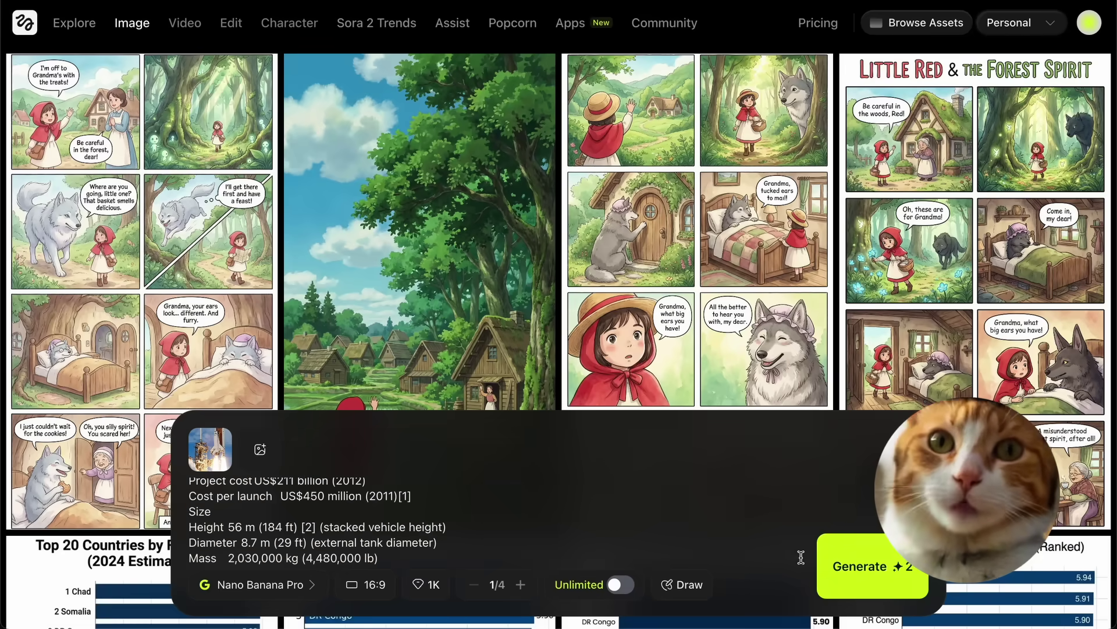
pyautogui.press('Return')
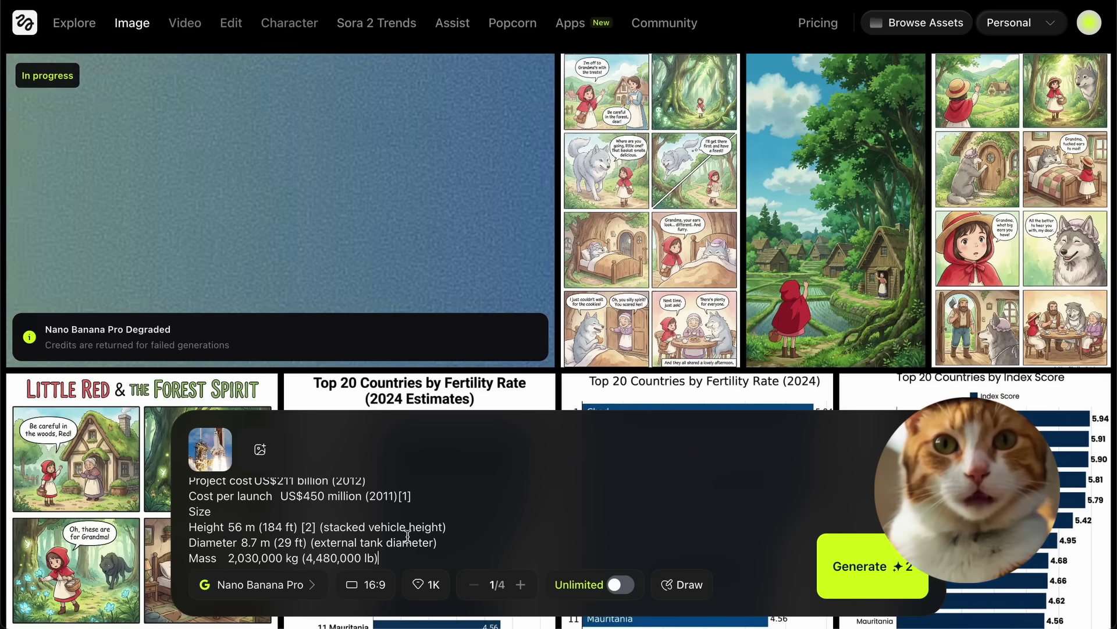
# Step: Replace the slide prompt with 'Take this rocket apart into small parts' and generate
pyautogui.scroll(3, 408, 533)
pyautogui.hotkey('ctrl', 'a')
pyautogui.press('BackSpace')
pyautogui.write('Take this rocket apart into small parts')
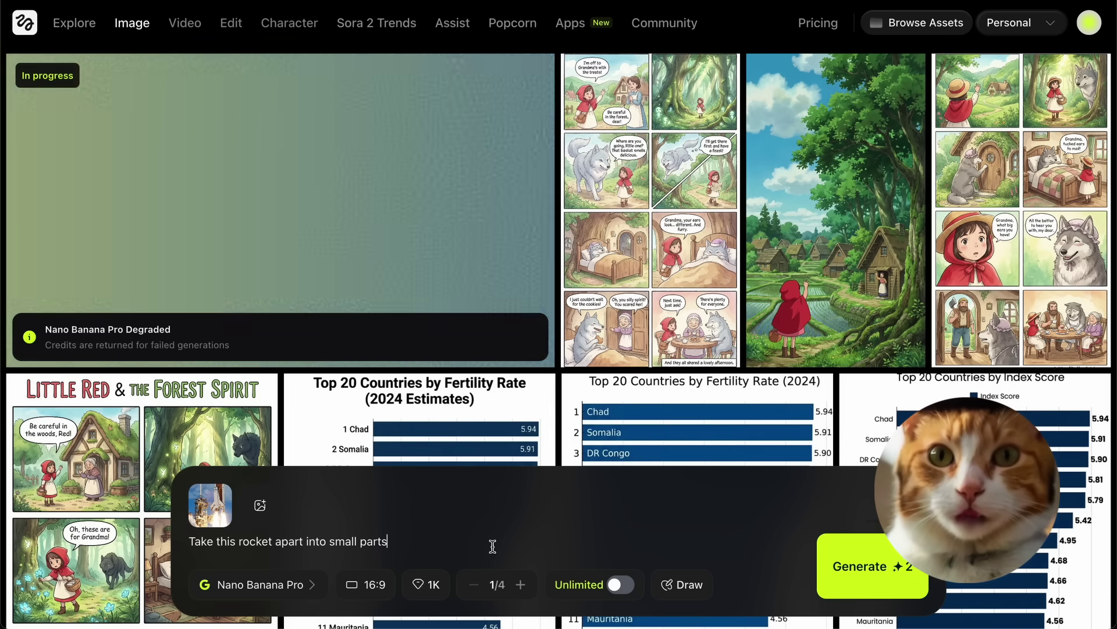
pyautogui.click(878, 572)
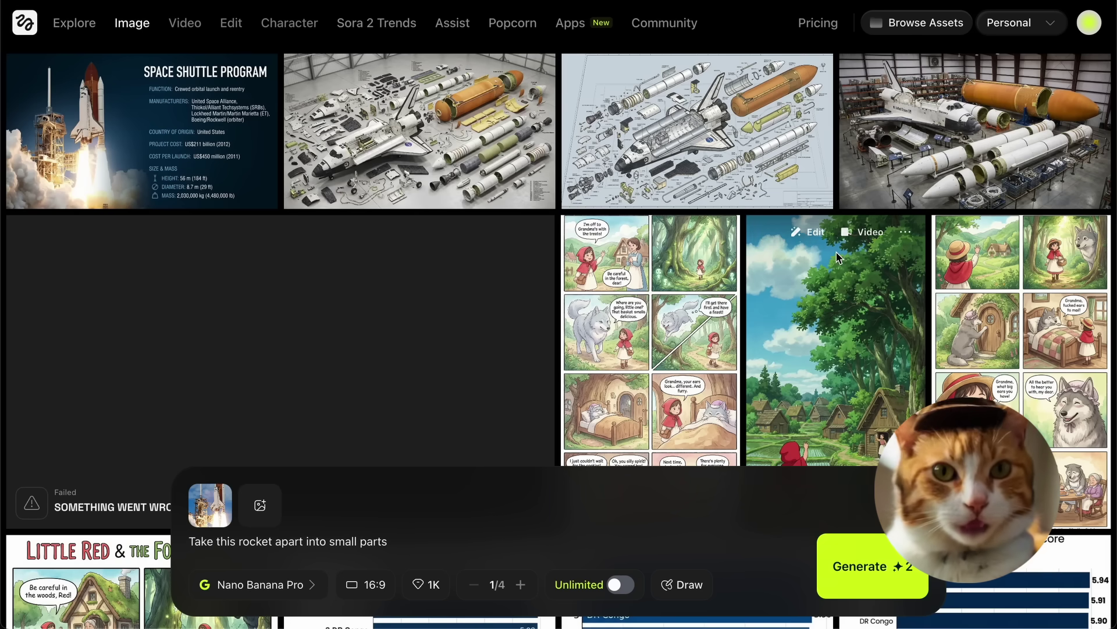
# Step: Enlarge the second shuttle result and clear the loaded comic prompt from the prompt box
pyautogui.click(539, 140)
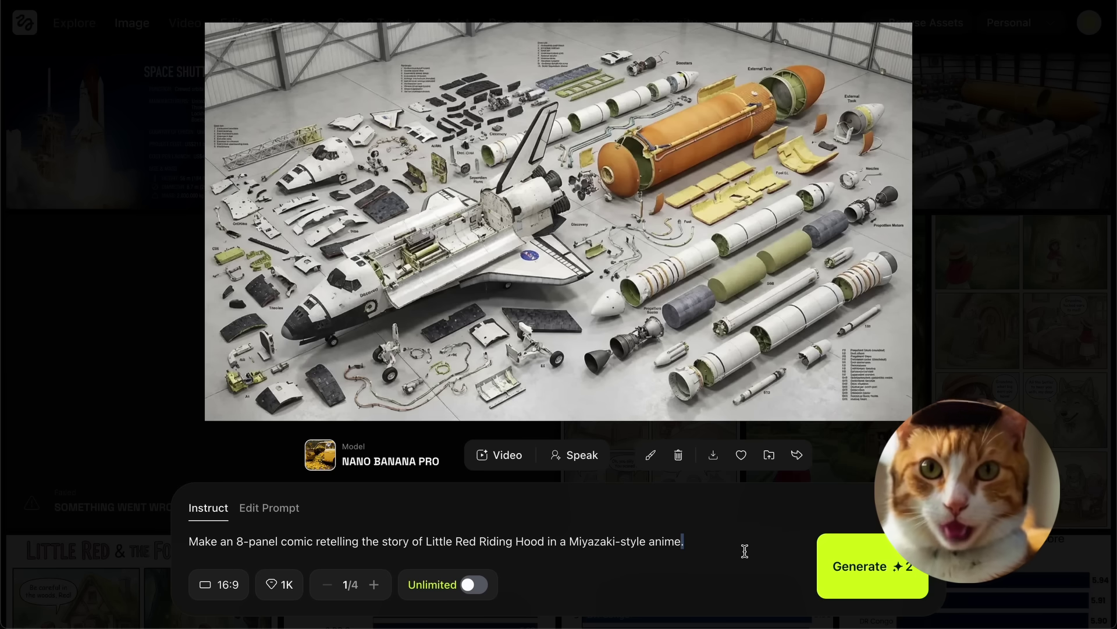
pyautogui.moveTo(681, 541); pyautogui.dragTo(698, 561)
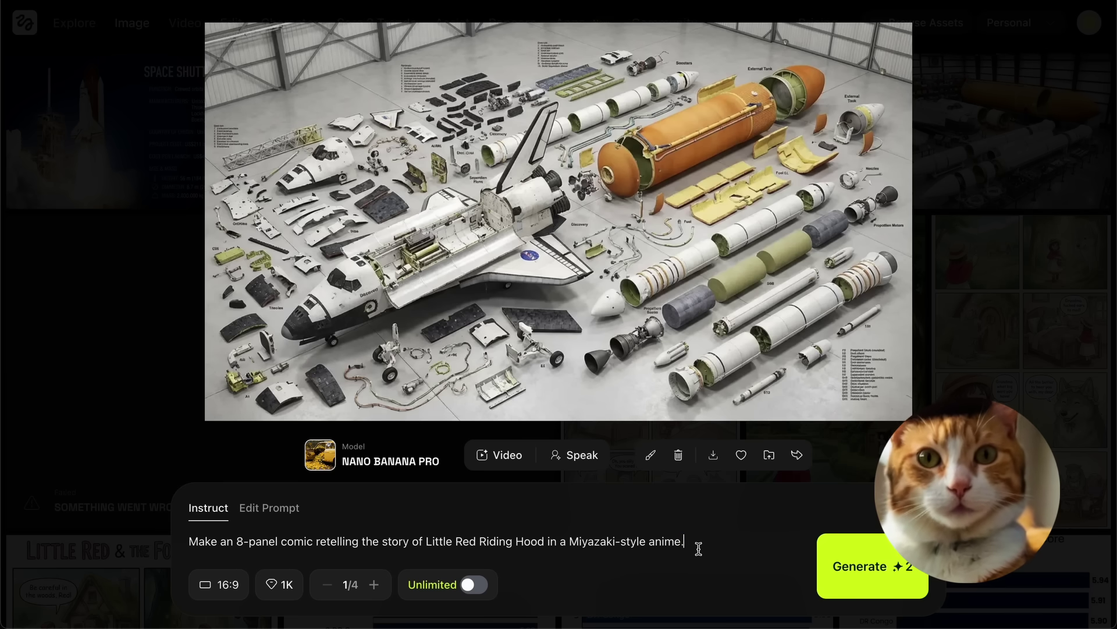
pyautogui.hotkey('ctrl', 'a')
pyautogui.press('BackSpace')
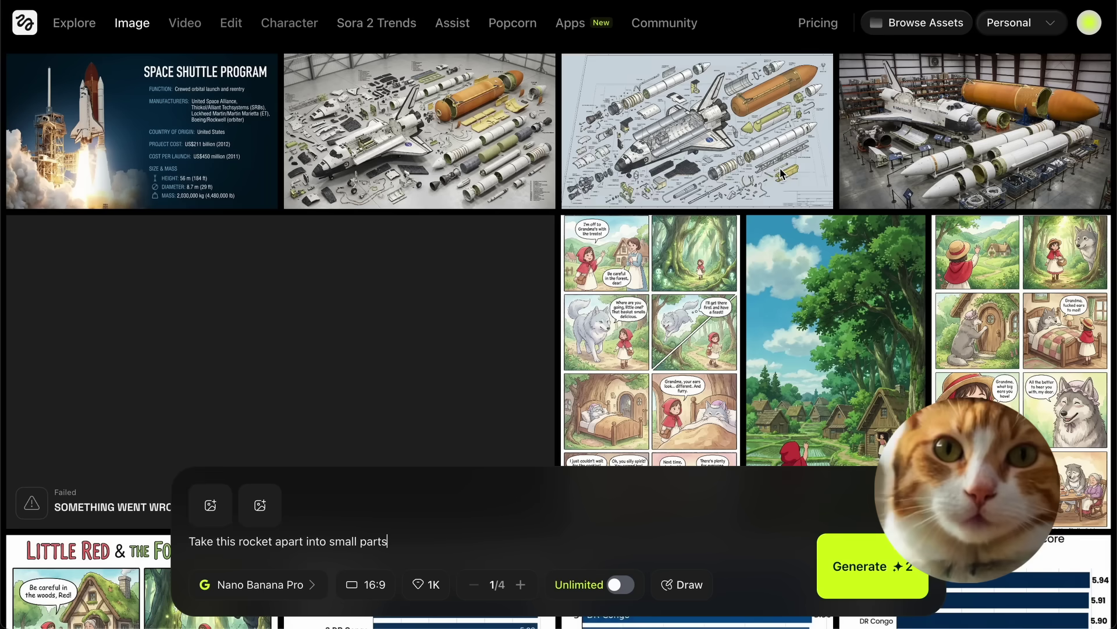
pyautogui.click(999, 179)
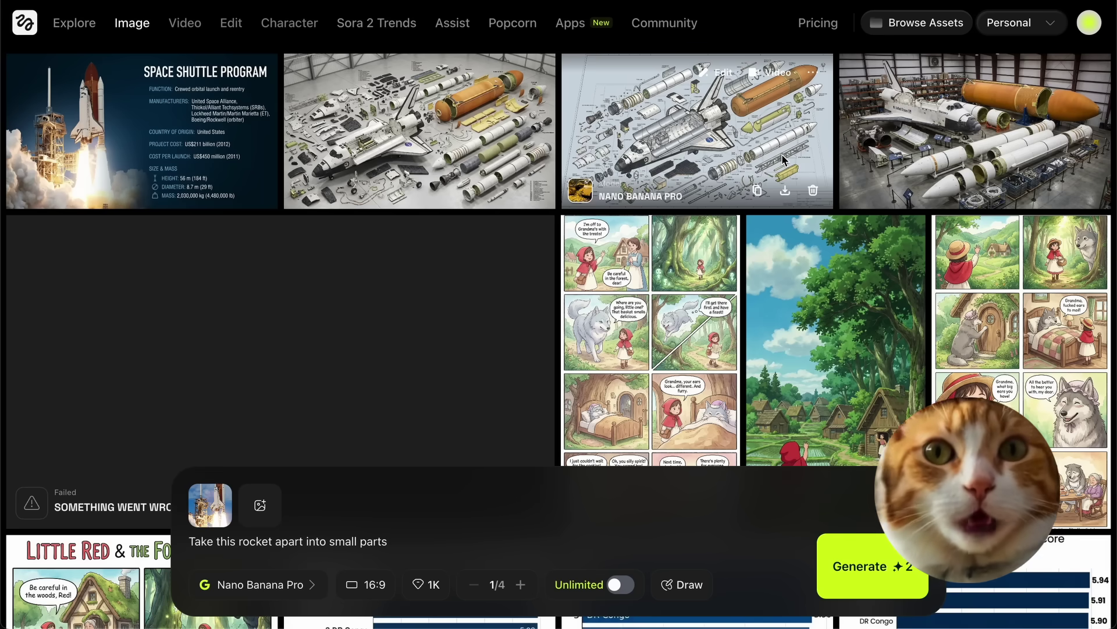
# Step: Inspect the exploded shuttle diagram and the hangar display image, returning to the gallery
pyautogui.click(781, 153)
pyautogui.click(1013, 165)
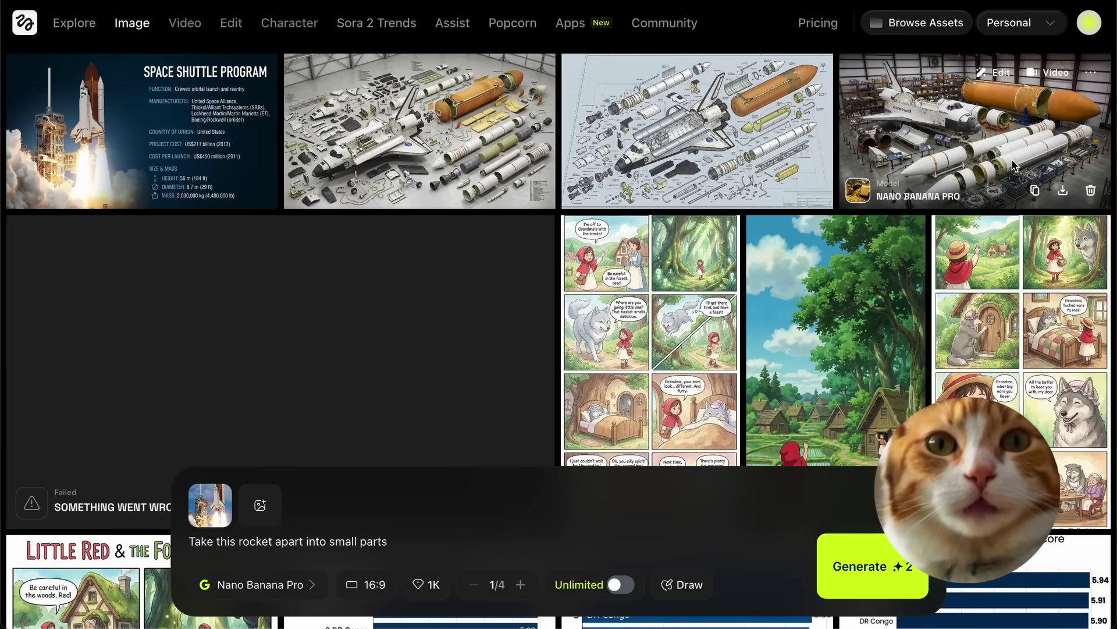
pyautogui.click(1013, 165)
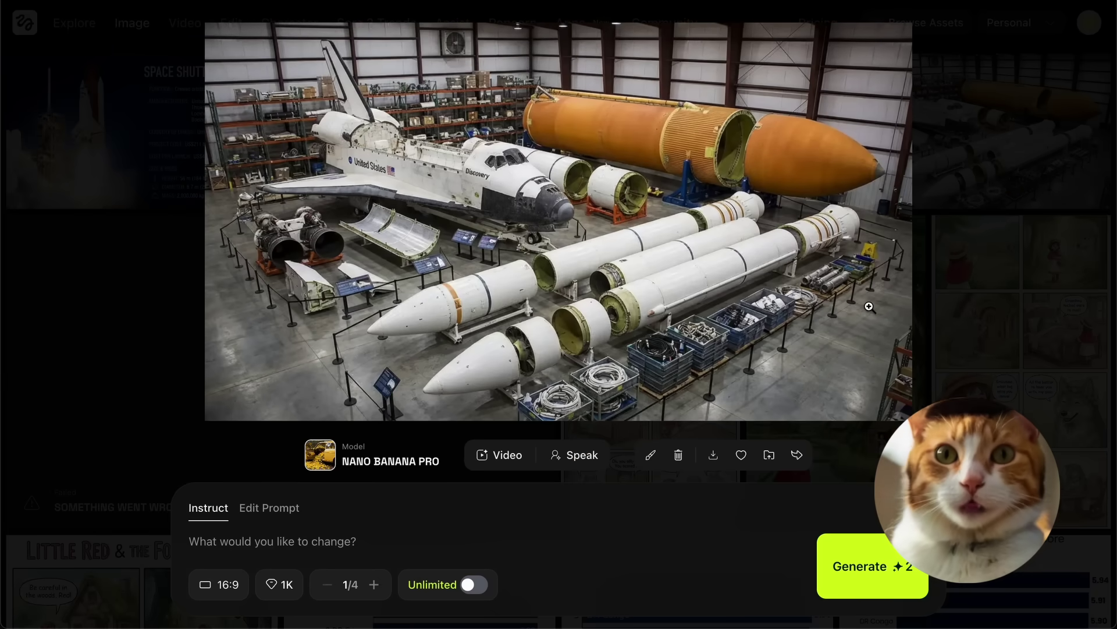
pyautogui.click(935, 285)
pyautogui.moveTo(209, 143)
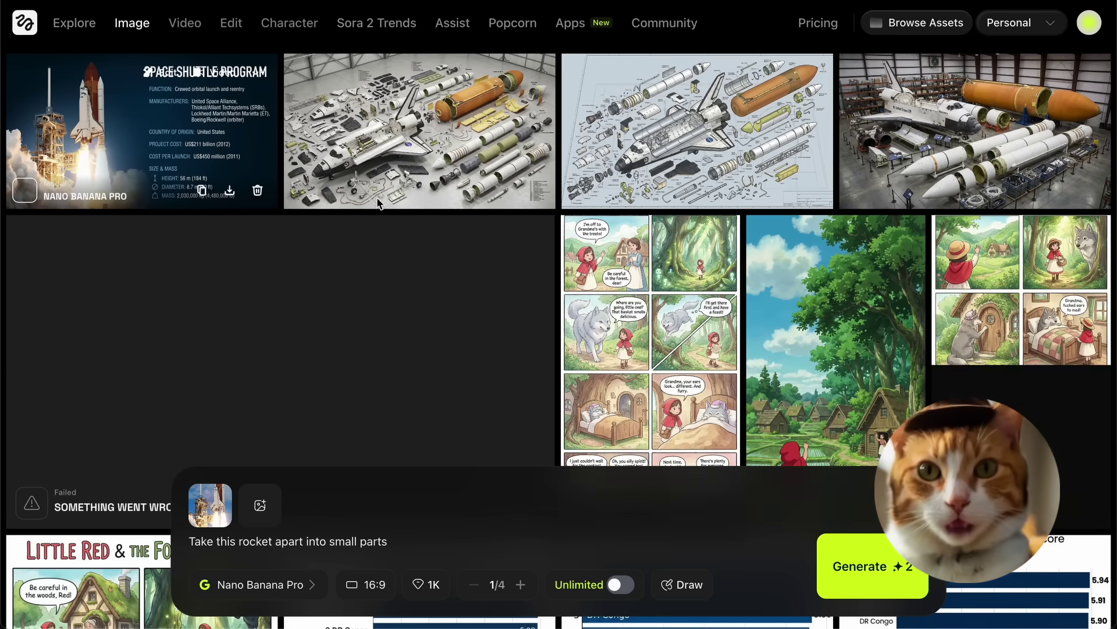
# Step: Open the Space Shuttle Program slide result and view it full screen
pyautogui.click(199, 133)
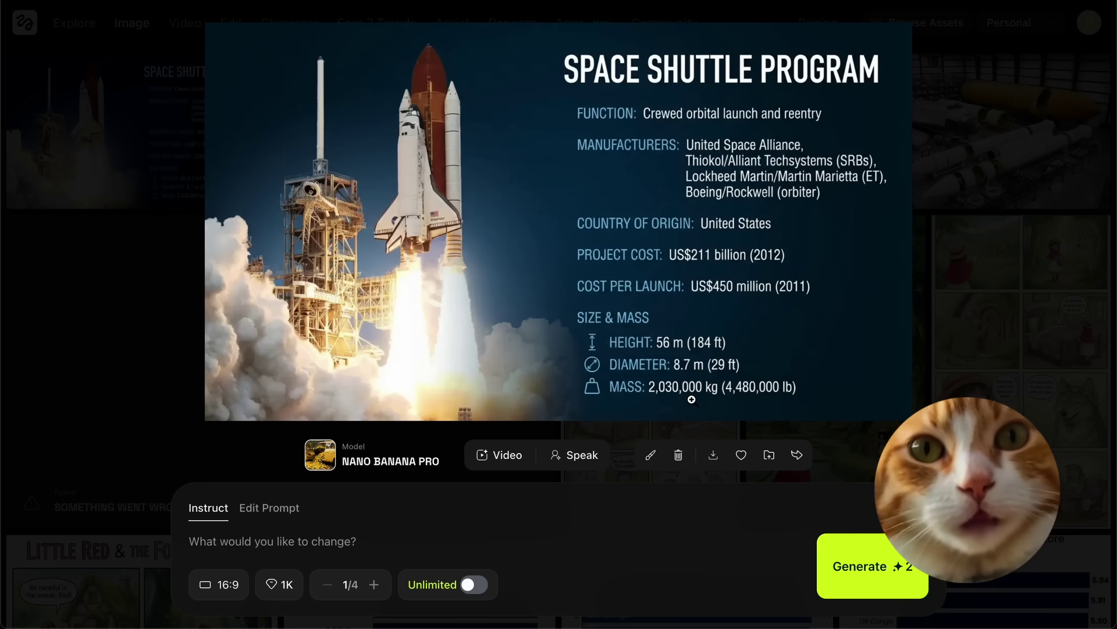
pyautogui.click(772, 301)
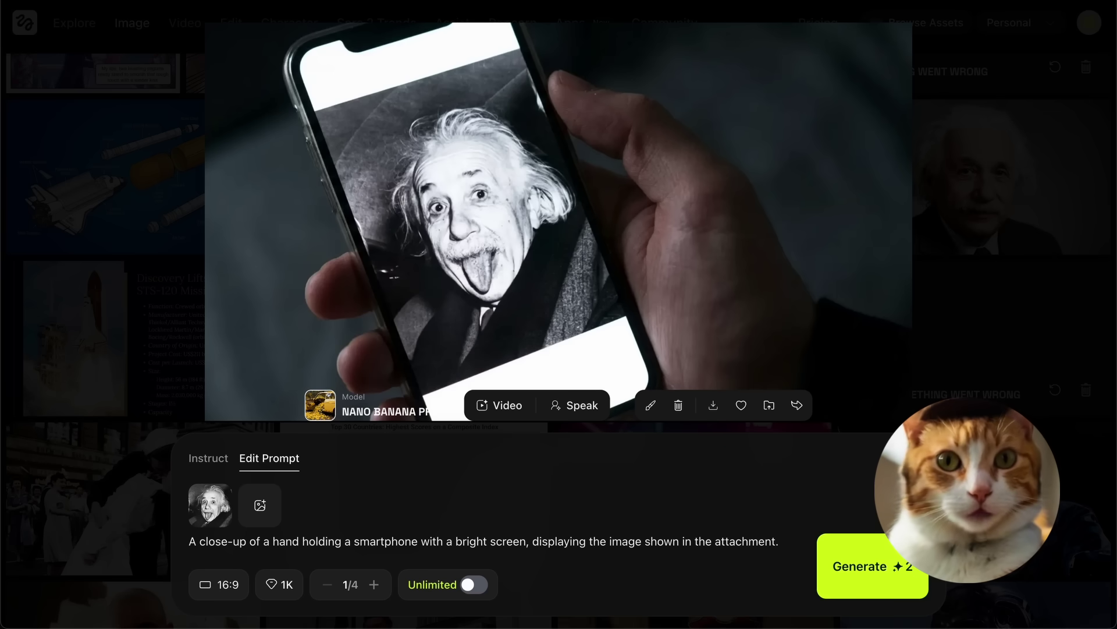
# Step: View the black-and-white street-kiss original, then its colorized version, each full screen, then close
pyautogui.scroll(-2, 659, 518)
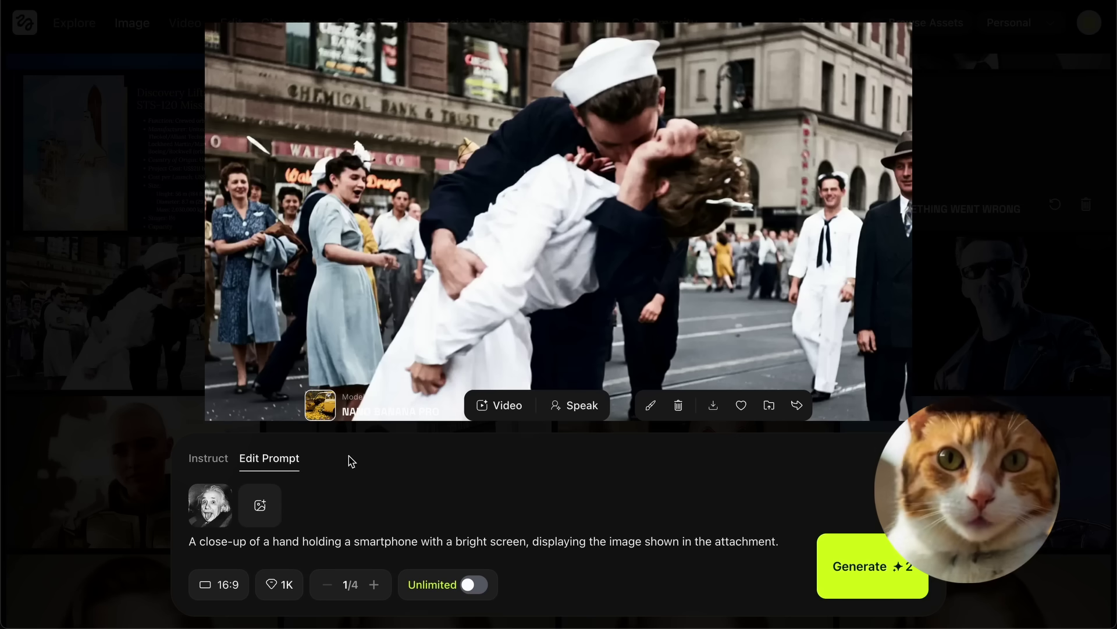
pyautogui.click(214, 513)
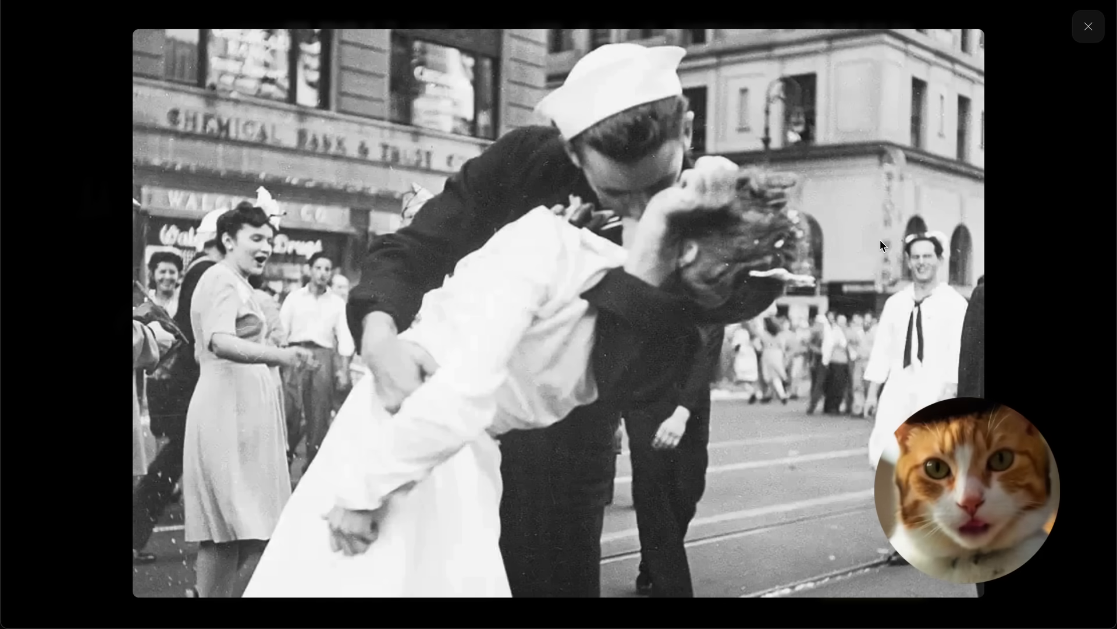
pyautogui.press('Escape')
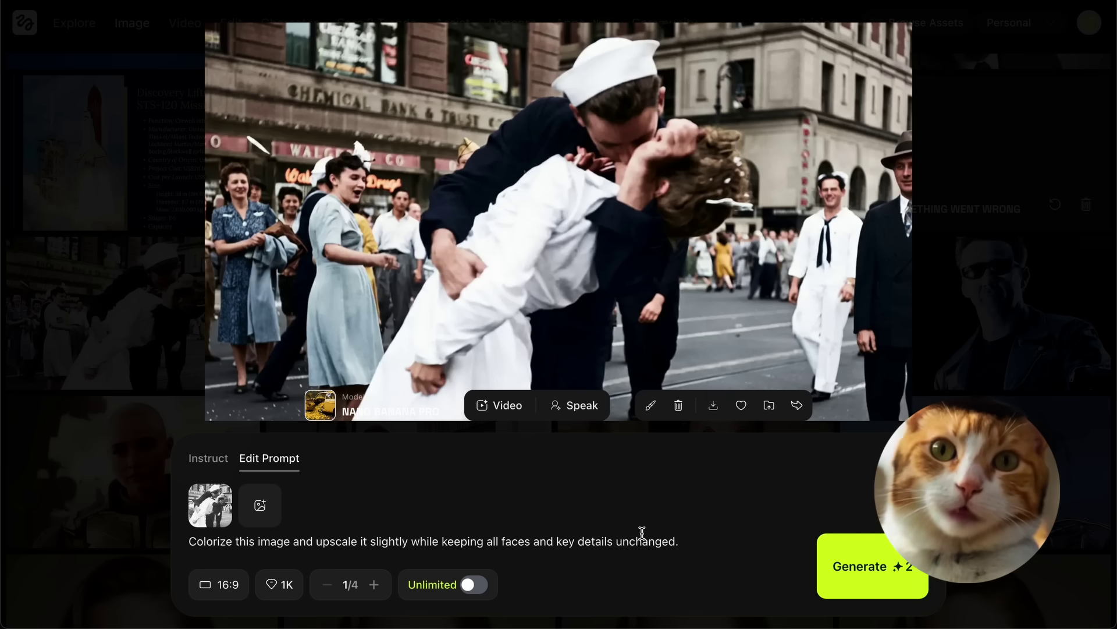
pyautogui.click(687, 326)
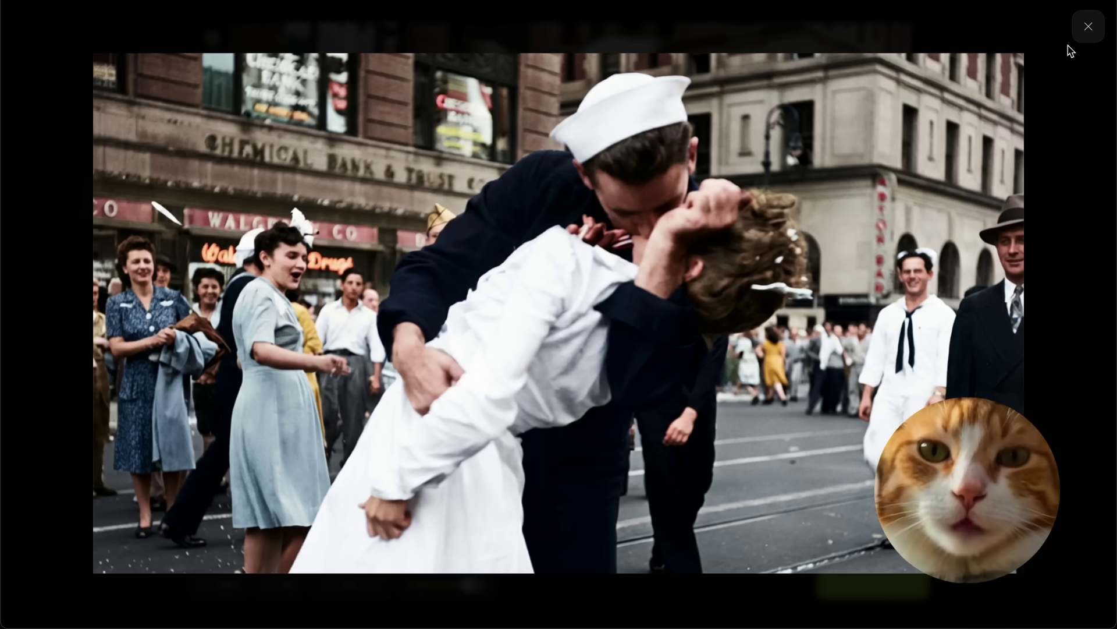
pyautogui.click(1093, 30)
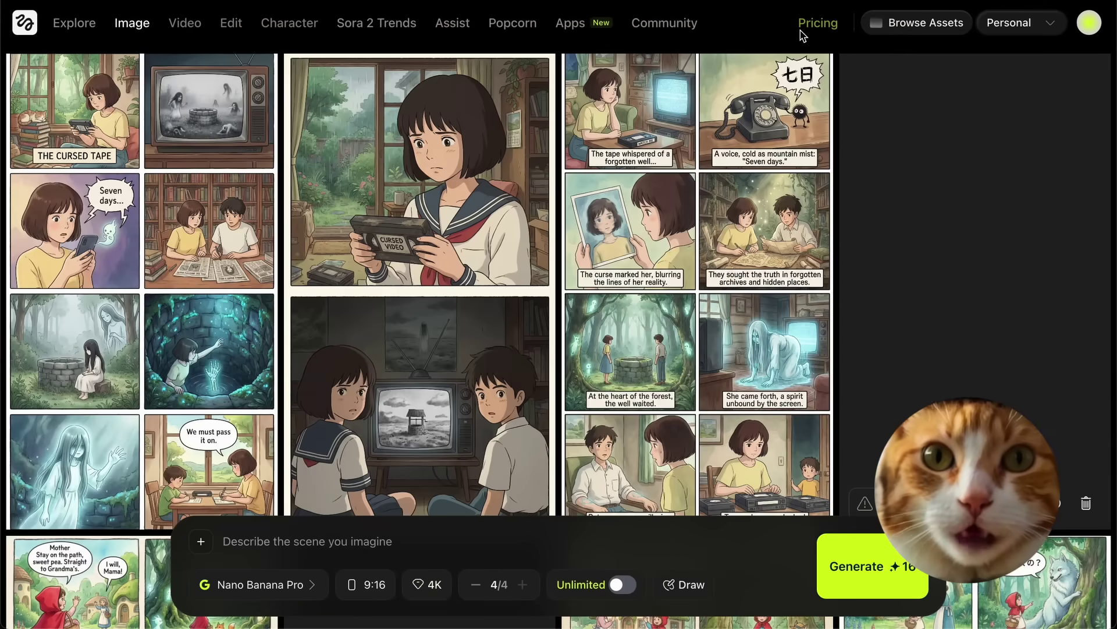
# Step: On the Pricing page, compare the Basic $9, Pro $29, Ultimate $49 and Creator $99 plans, then choose Upgrade Plan on Creator
pyautogui.click(811, 24)
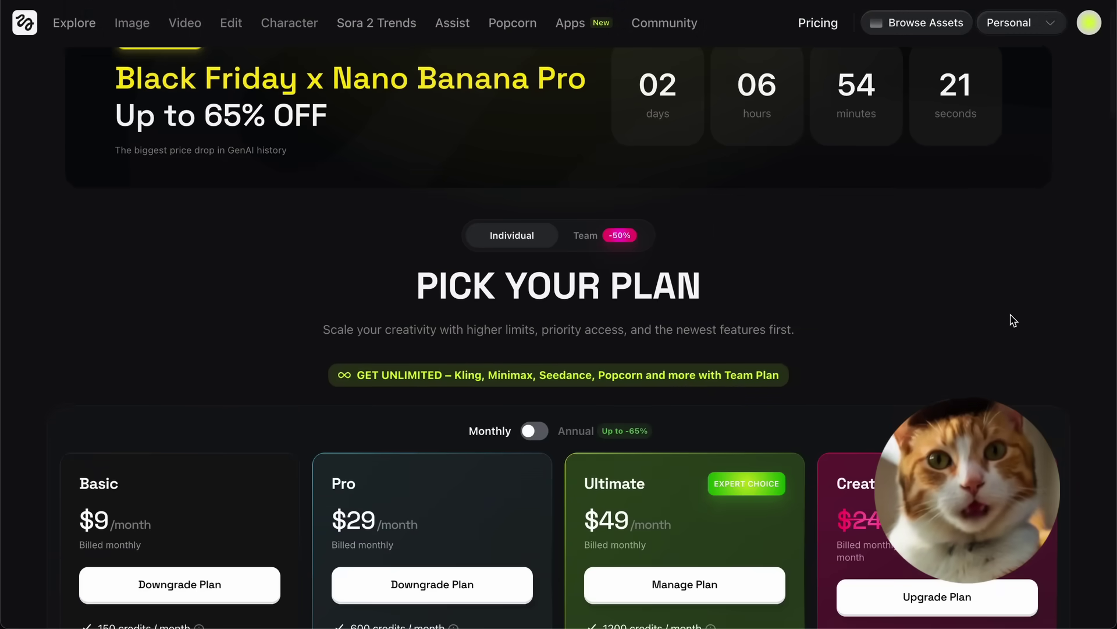
pyautogui.scroll(-4, 1014, 320)
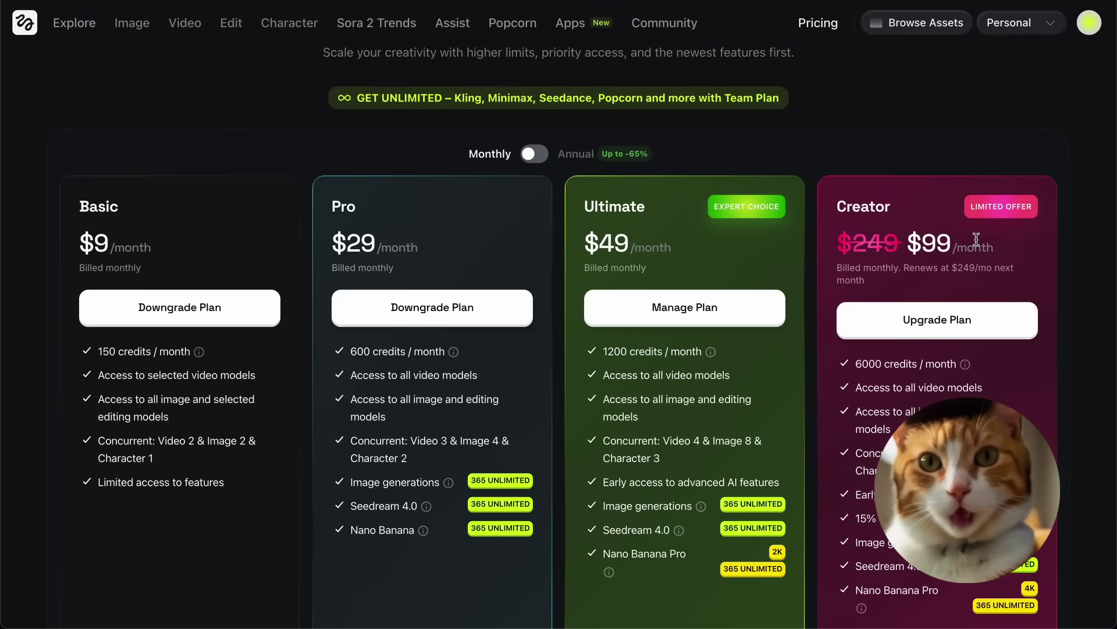
pyautogui.scroll(4, 978, 242)
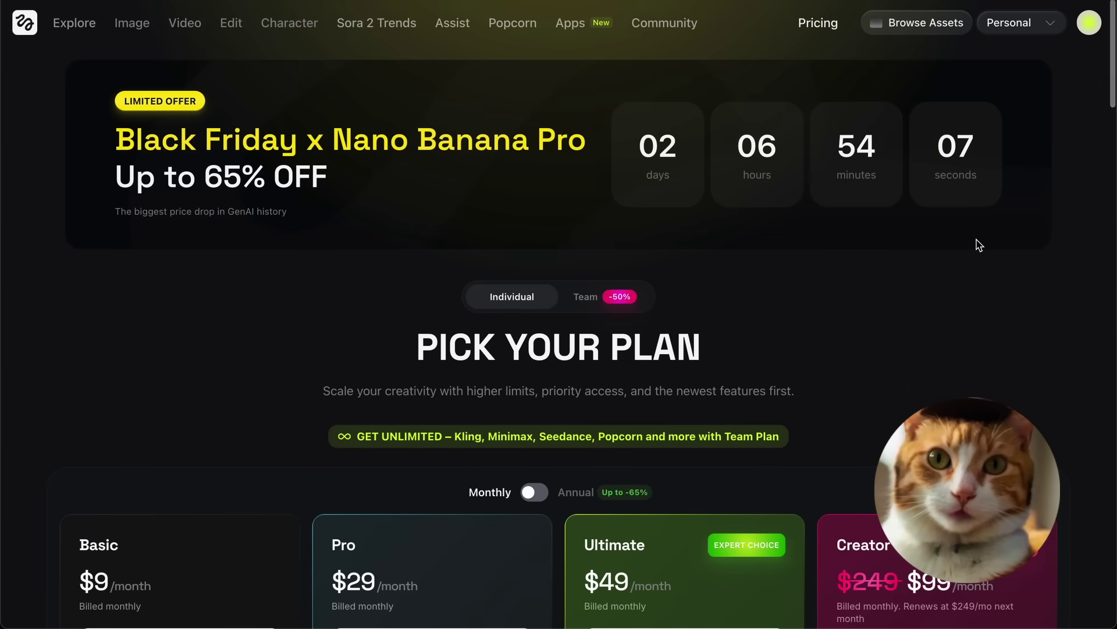
pyautogui.scroll(-5, 977, 240)
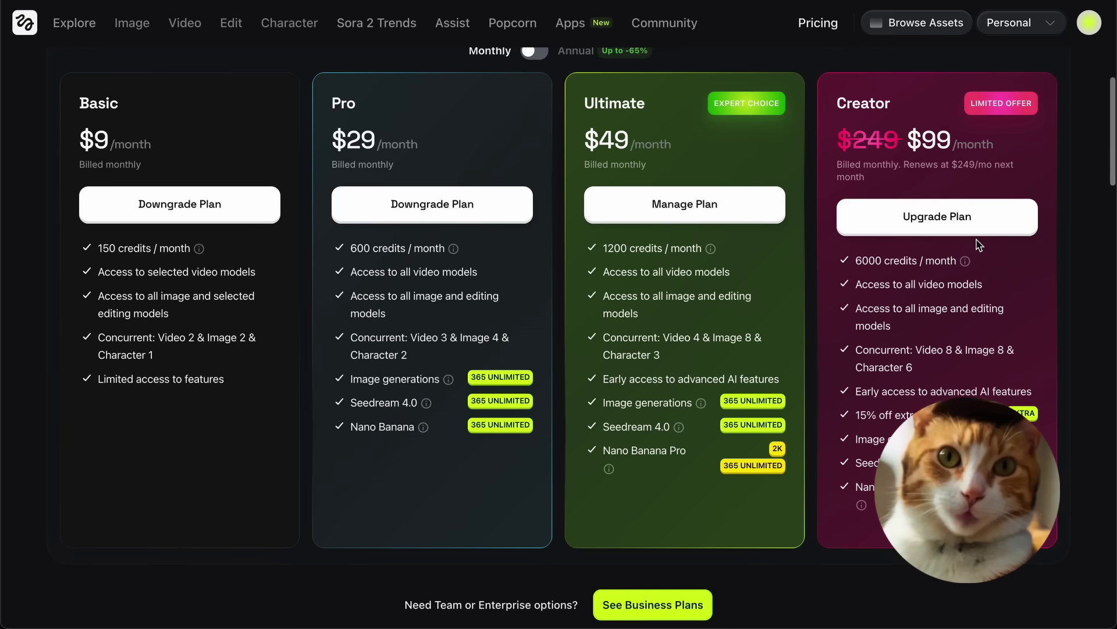
pyautogui.scroll(1, 977, 240)
pyautogui.click(976, 243)
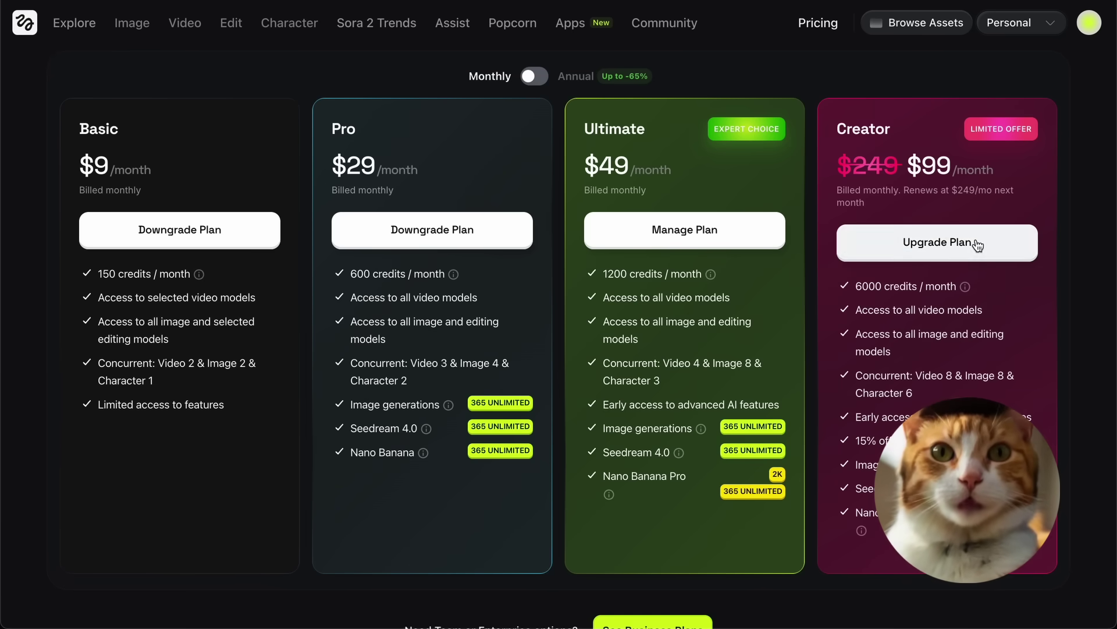